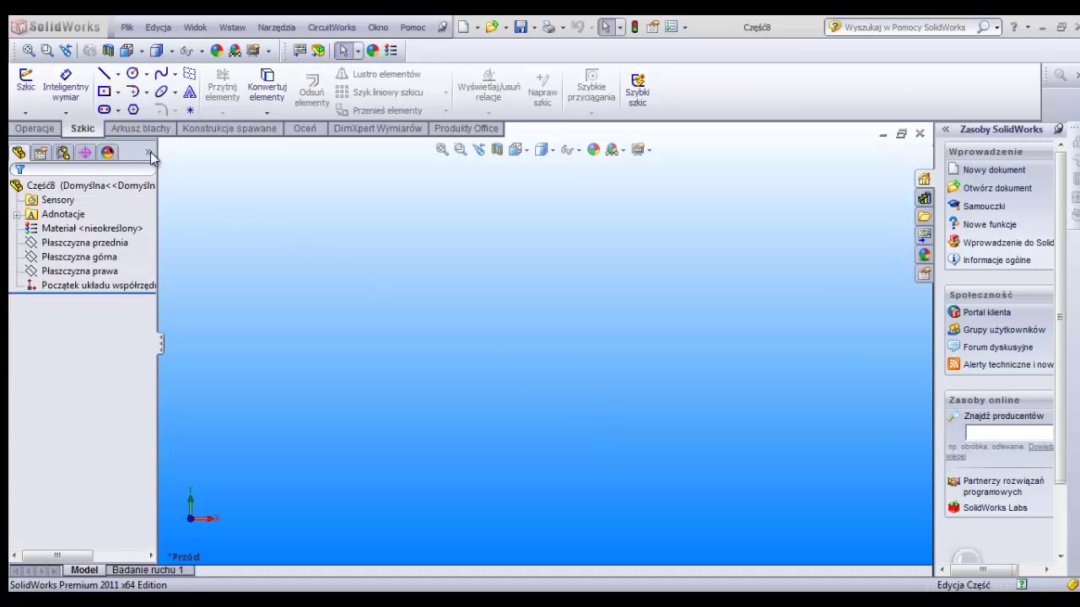
Draw a center rectangle at the origin on the front plane (Płaszczyzna przednia)
left_click(25, 83)
left_click(423, 272)
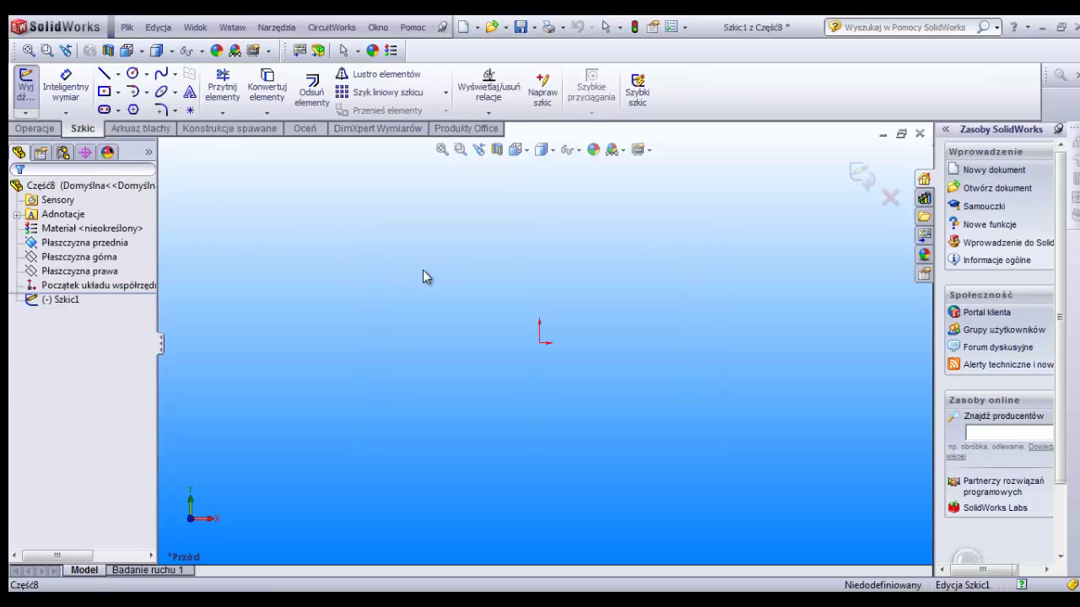
left_click(113, 89)
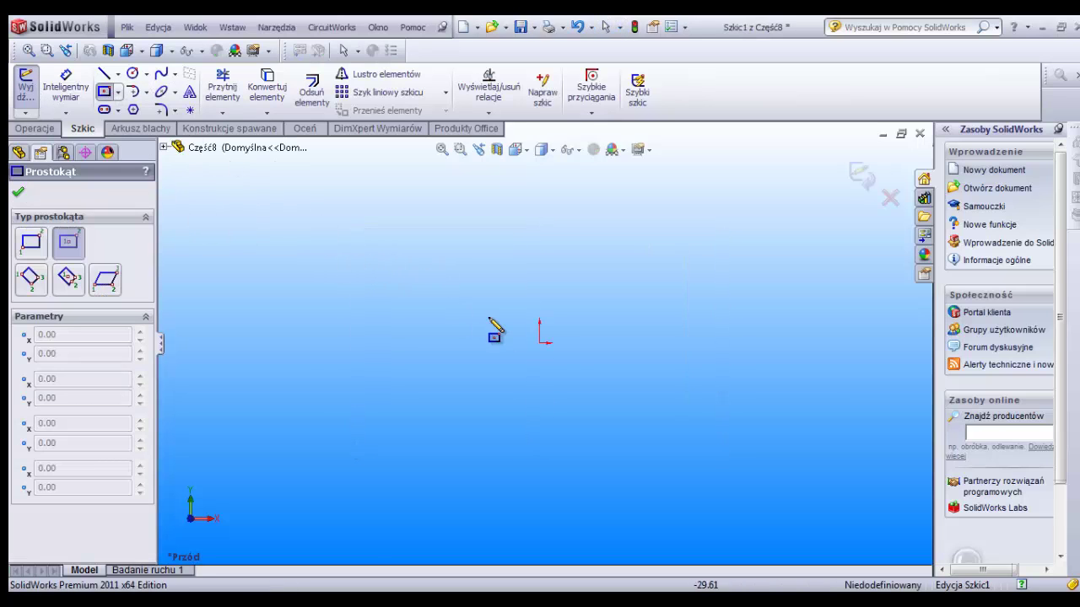
left_click_drag(539, 343, 429, 238)
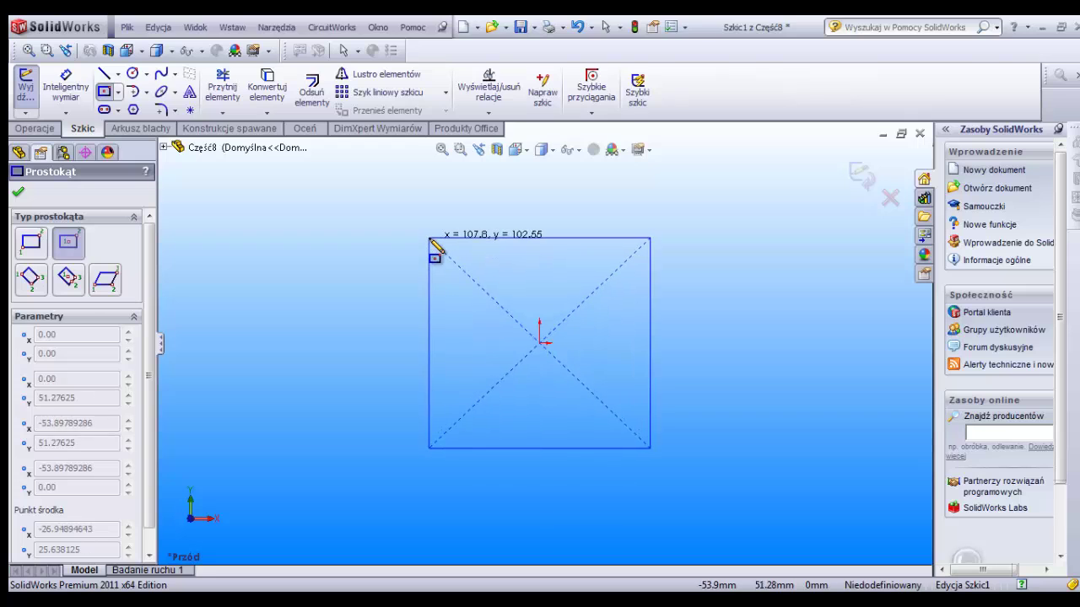
Dimension the rectangle's top edge to 200 mm
left_click(66, 86)
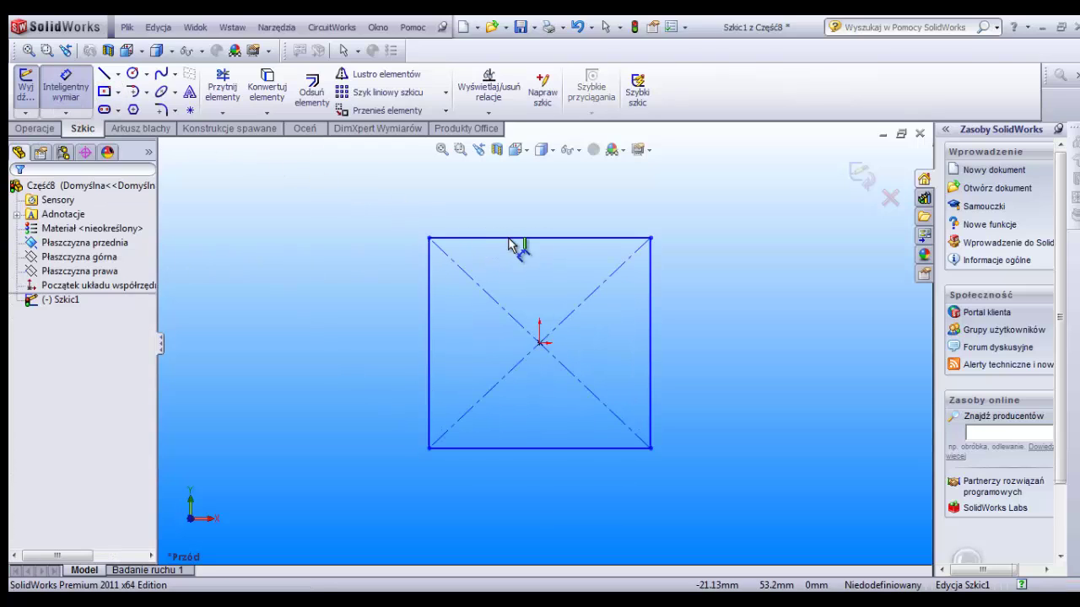
left_click(517, 239)
left_click(509, 230)
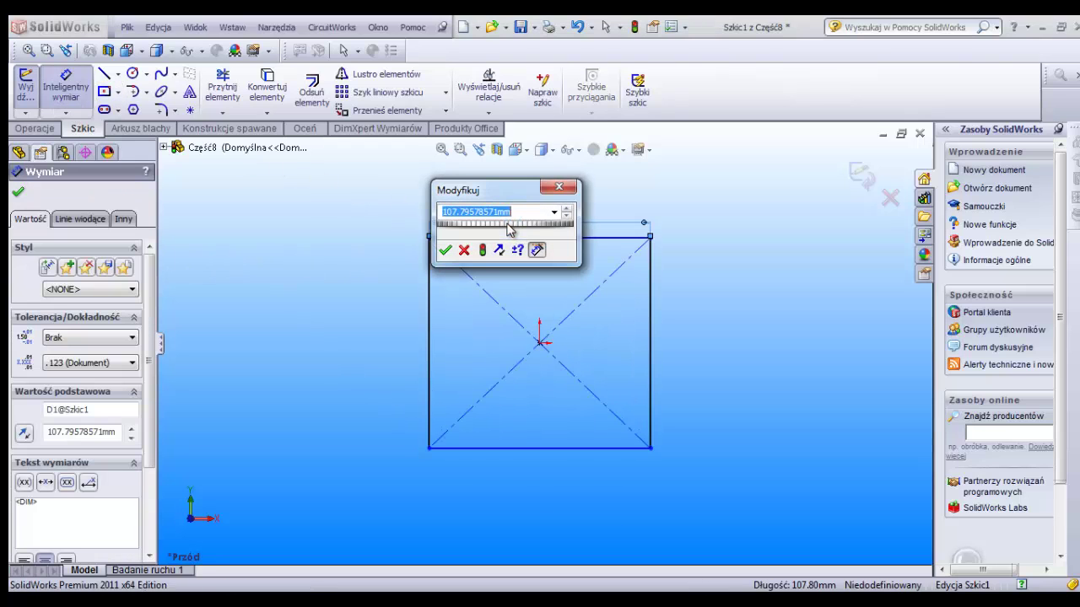
type("200")
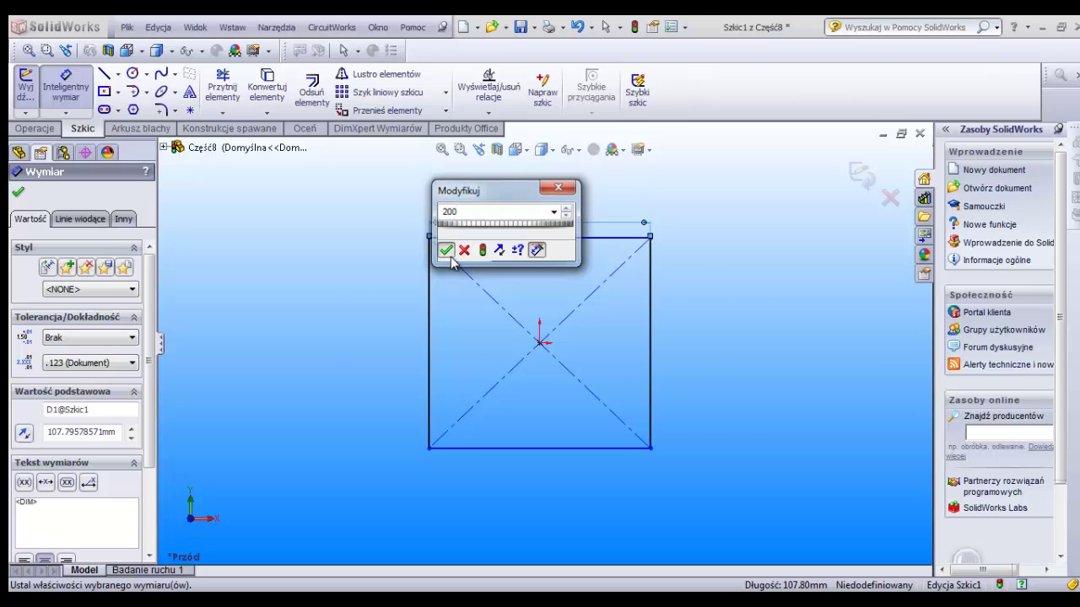
left_click(444, 250)
key("Escape")
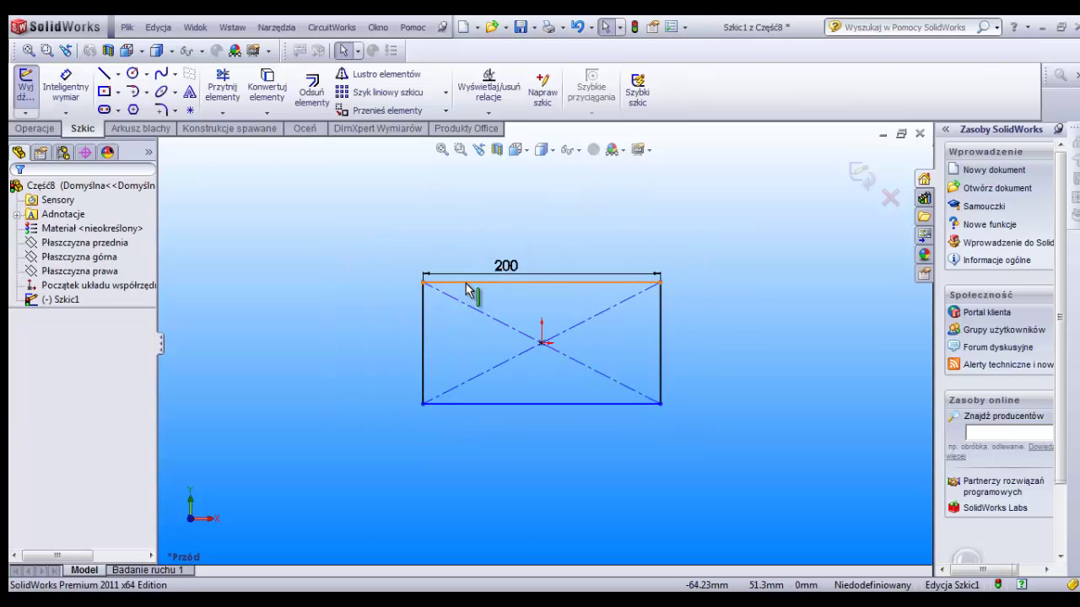
Make the top and left edges equal to form a 200 mm square, then exit the sketch
left_click(468, 283)
left_click(423, 336, "ctrl")
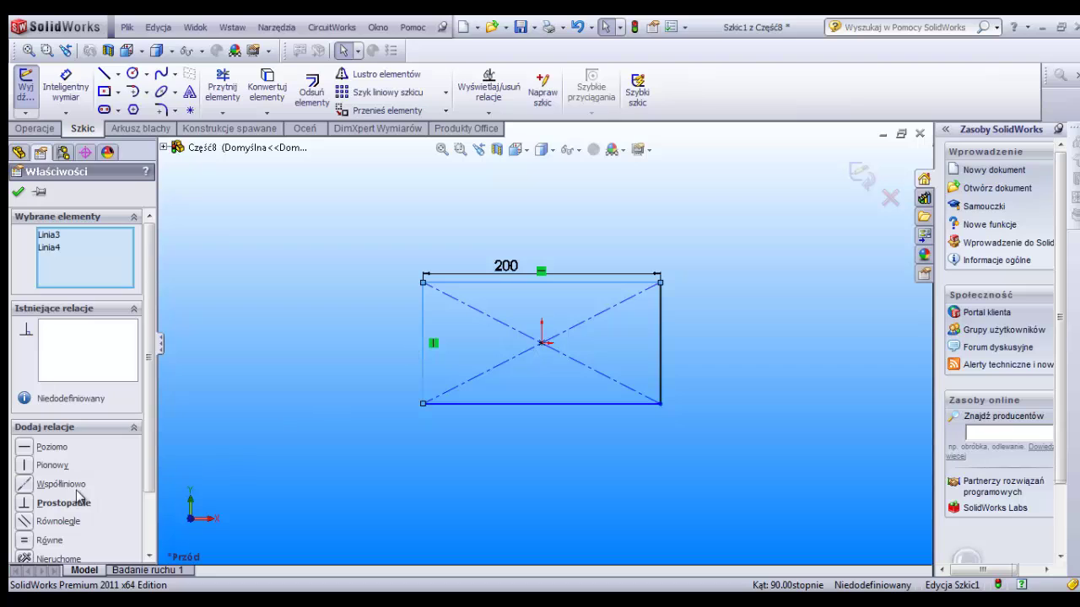
left_click(38, 542)
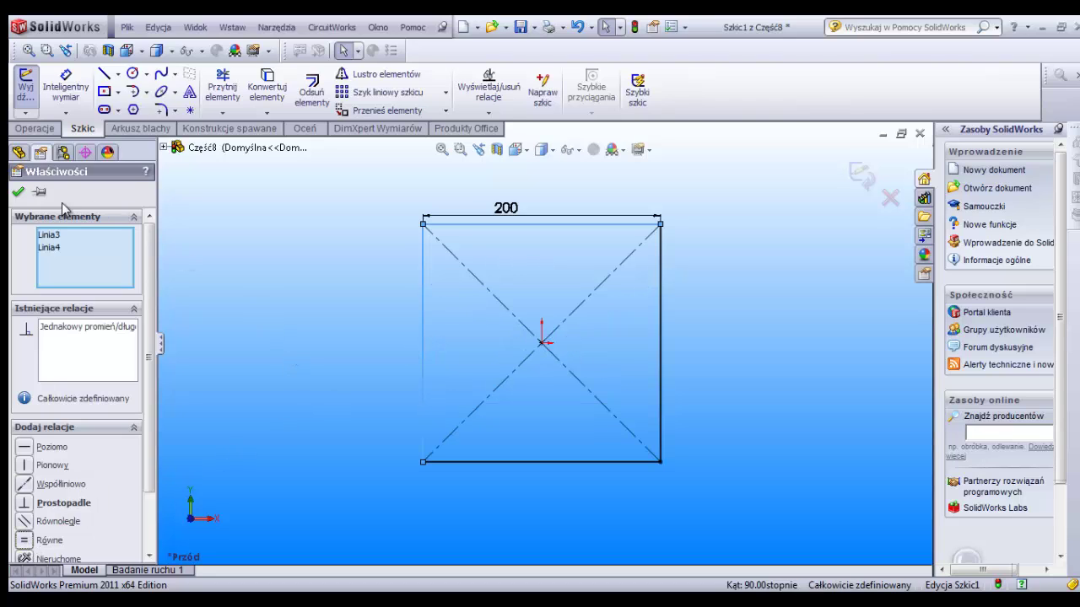
left_click(19, 194)
scroll(354, 248, "down", 2)
mouse_move(354, 247)
middle_mouse_down()
mouse_move(374, 253)
mouse_move(201, 199)
middle_mouse_up()
left_click(19, 98)
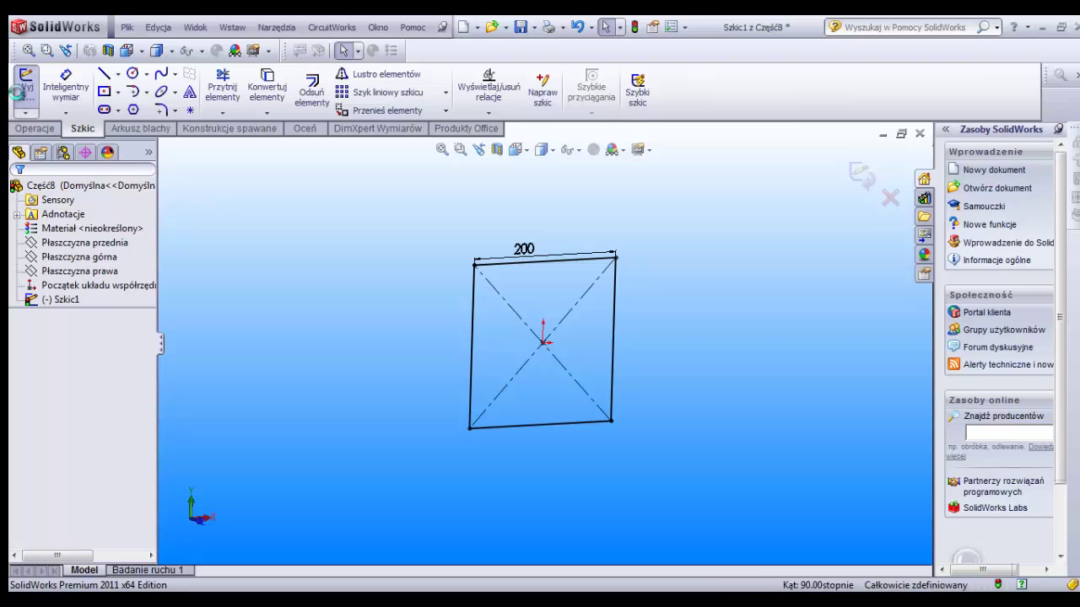
Create reference plane Płaszczyzna1 parallel to the front plane at a 150 mm offset
left_click(95, 244)
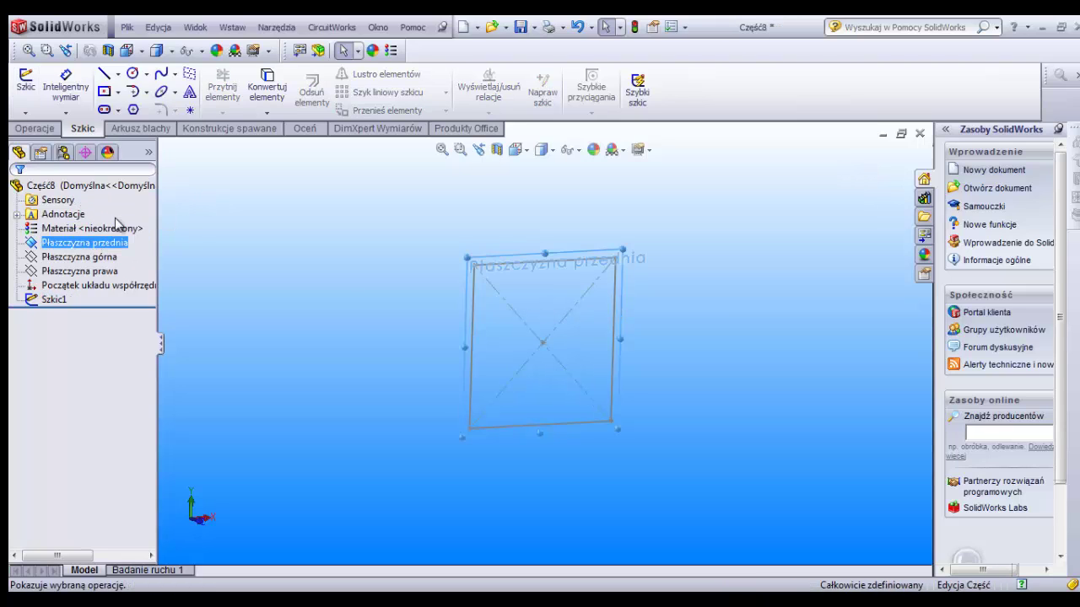
mouse_move(609, 344)
middle_mouse_down()
mouse_move(674, 353)
mouse_move(655, 231)
mouse_move(481, 417)
middle_mouse_up()
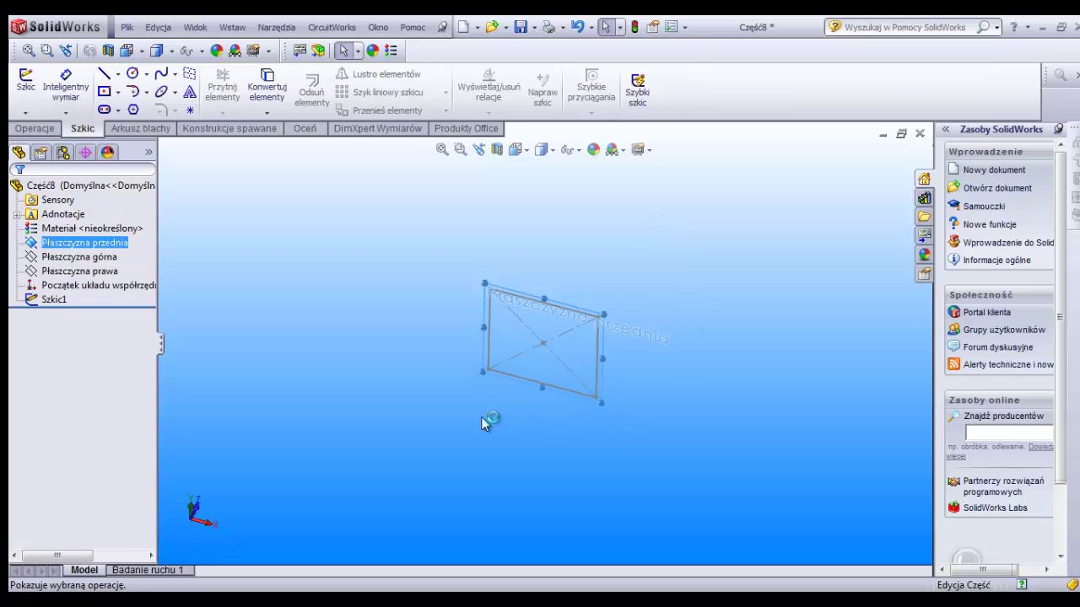
left_click_drag(542, 371, 563, 309, "ctrl")
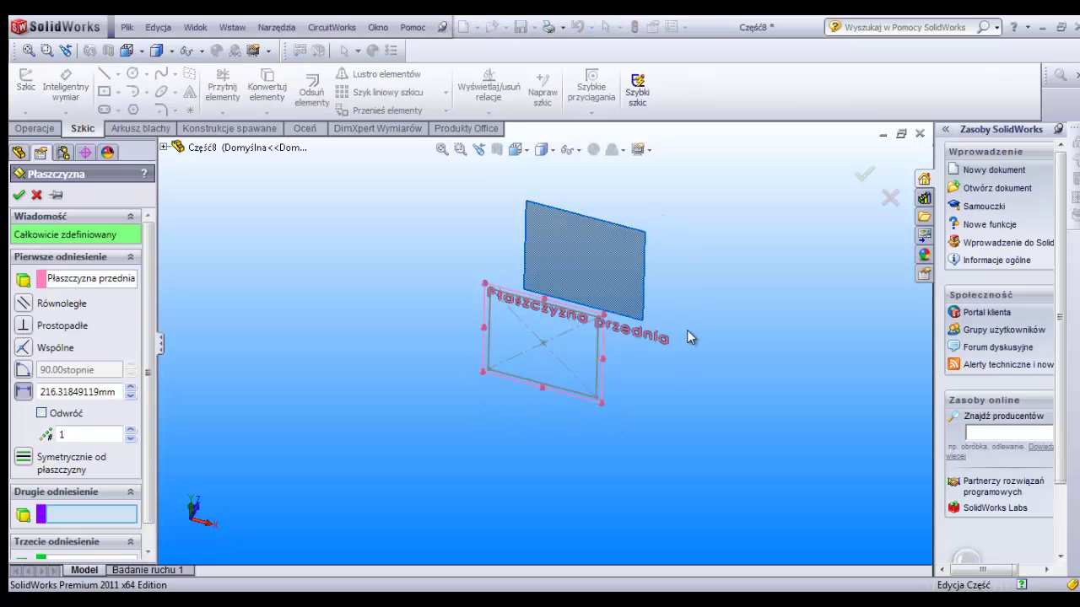
mouse_move(687, 329)
middle_mouse_down()
mouse_move(646, 248)
mouse_move(648, 160)
middle_mouse_up()
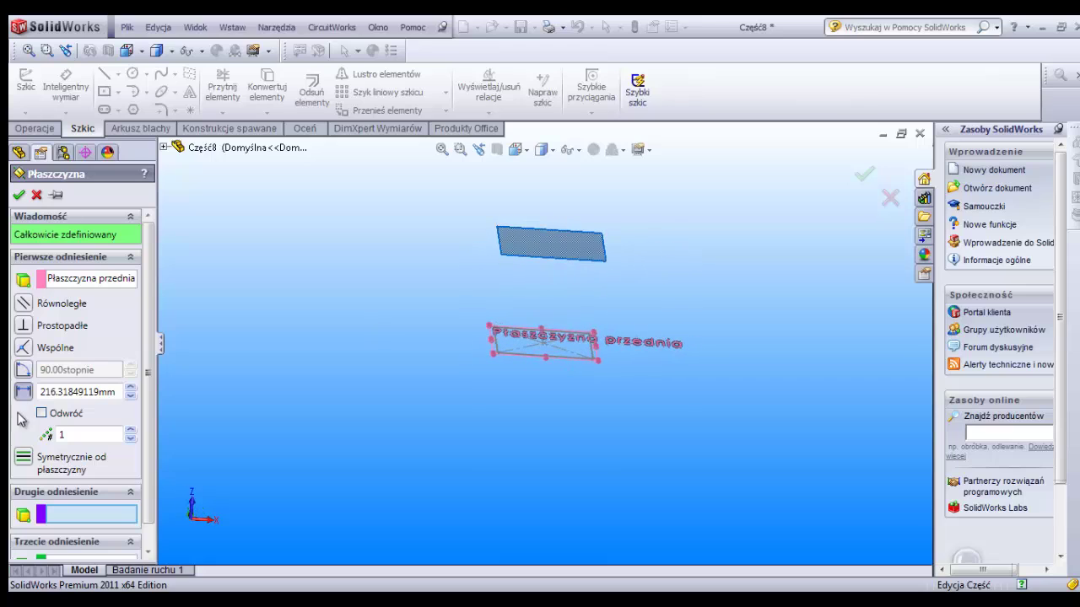
left_click(106, 391)
type("150")
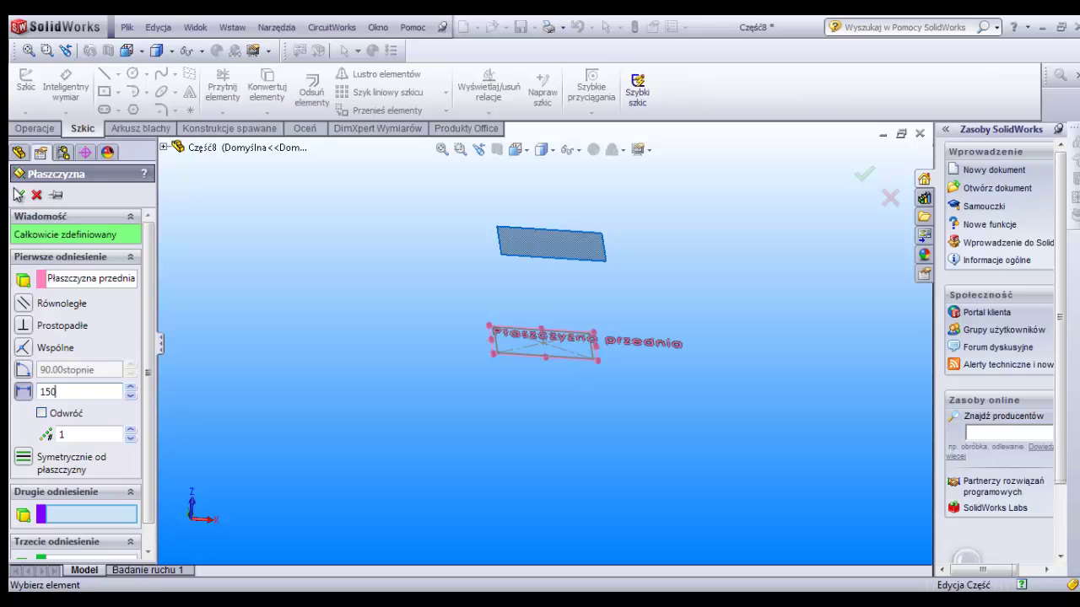
key("Return")
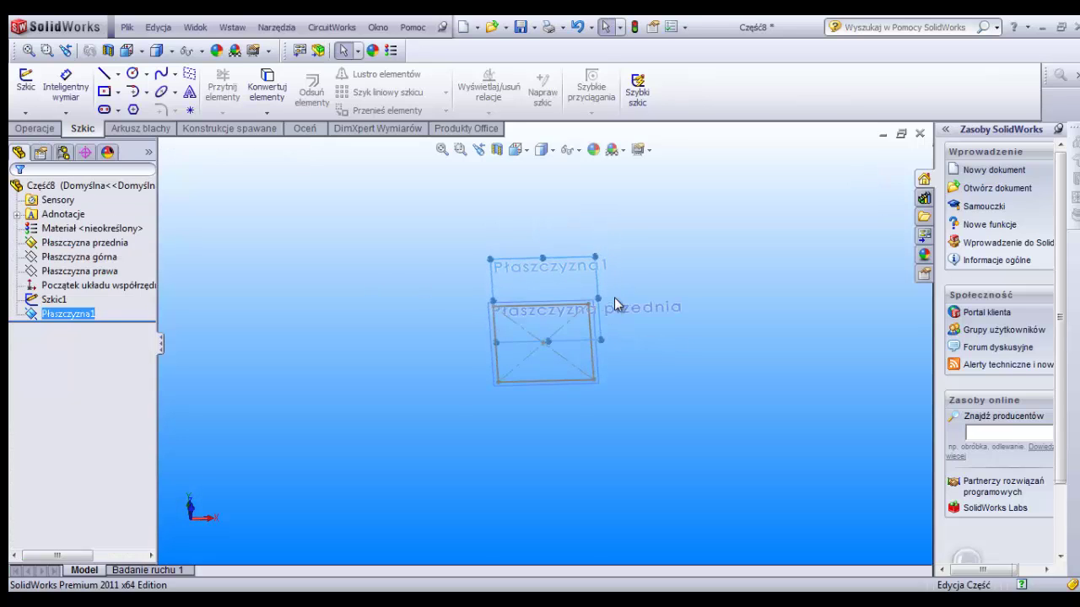
mouse_move(614, 304)
middle_mouse_down()
mouse_move(617, 259)
mouse_move(627, 312)
middle_mouse_up()
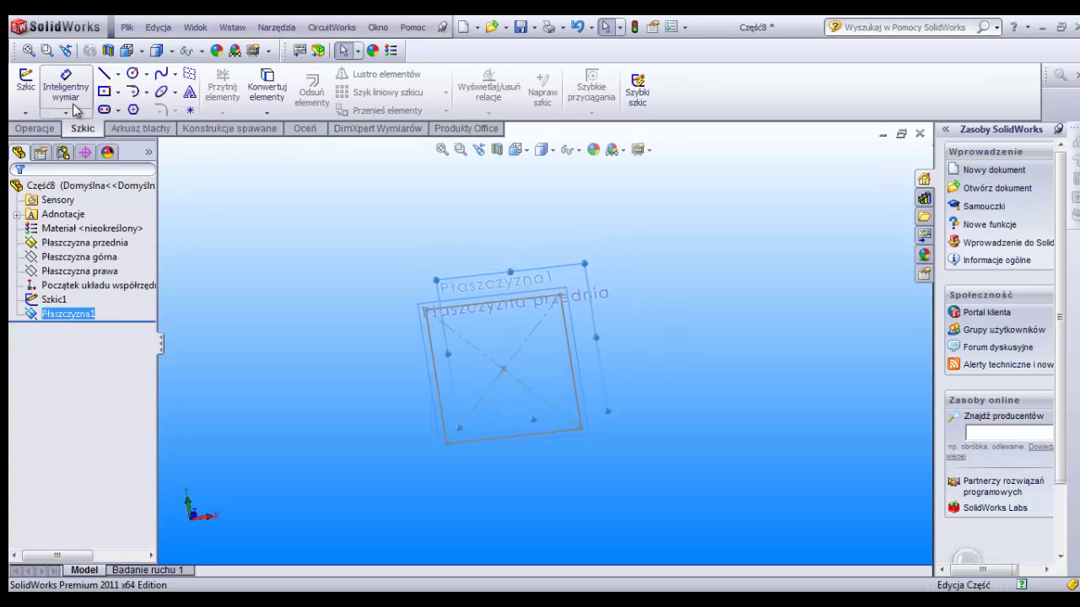
Start a sketch on Płaszczyzna1, view it normal, and draw a circle at the origin
left_click(31, 91)
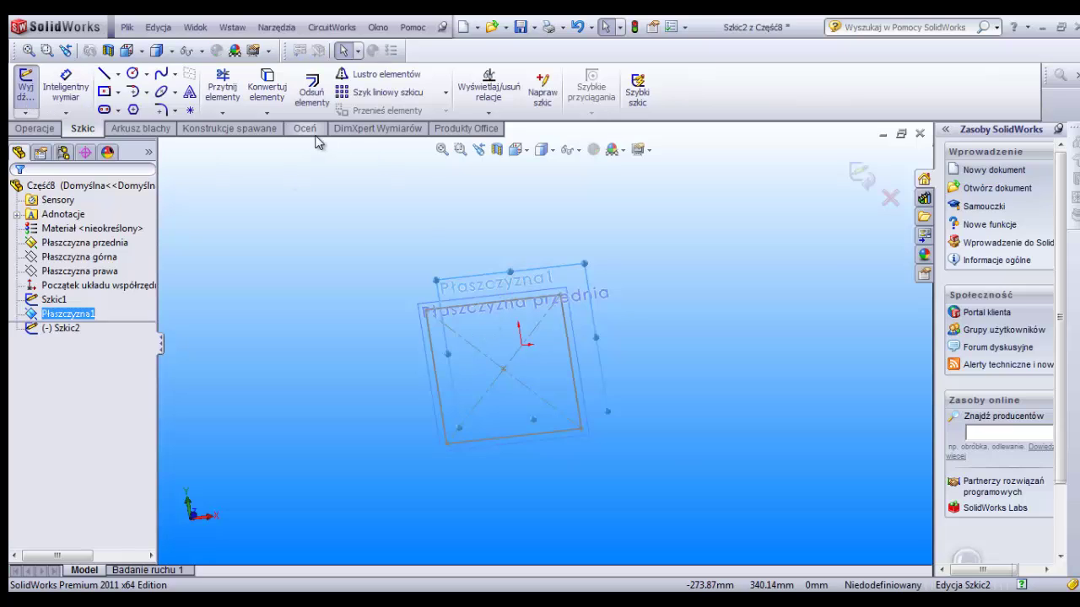
left_click(516, 150)
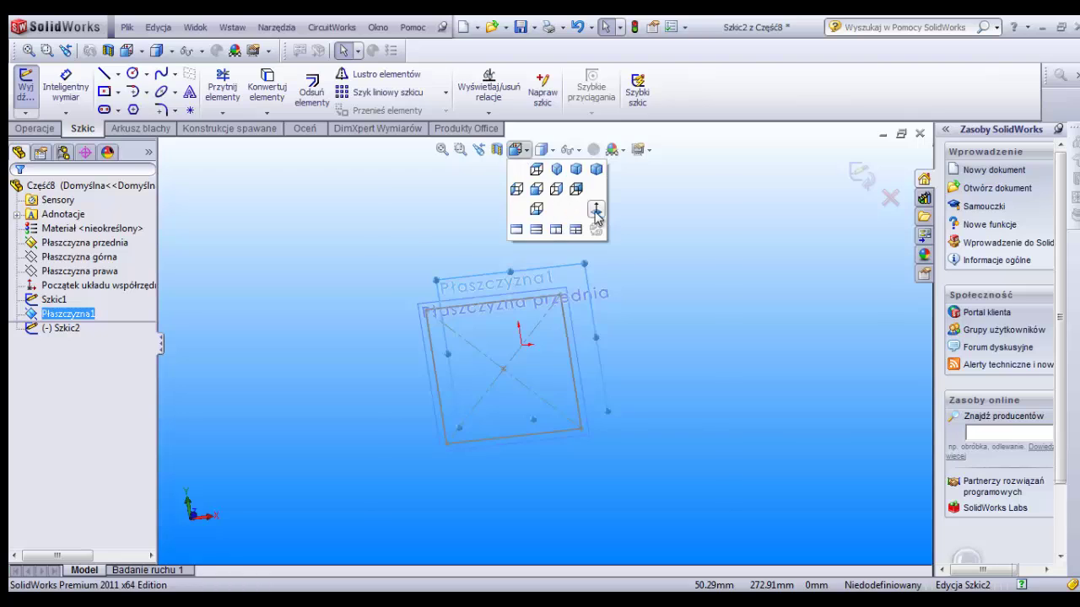
left_click(595, 212)
left_click(133, 75)
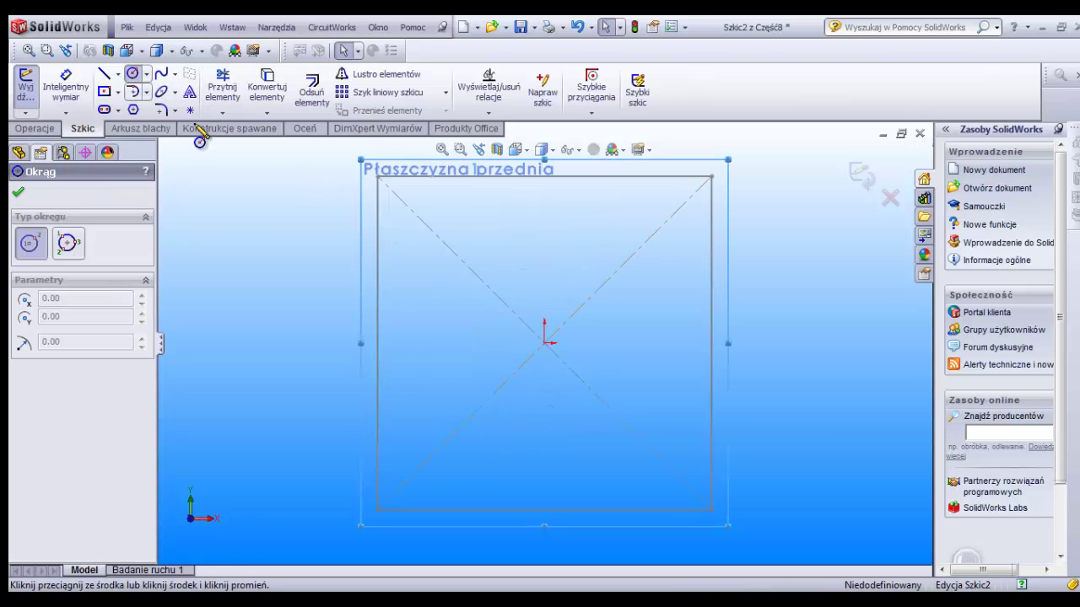
left_click_drag(544, 342, 556, 369)
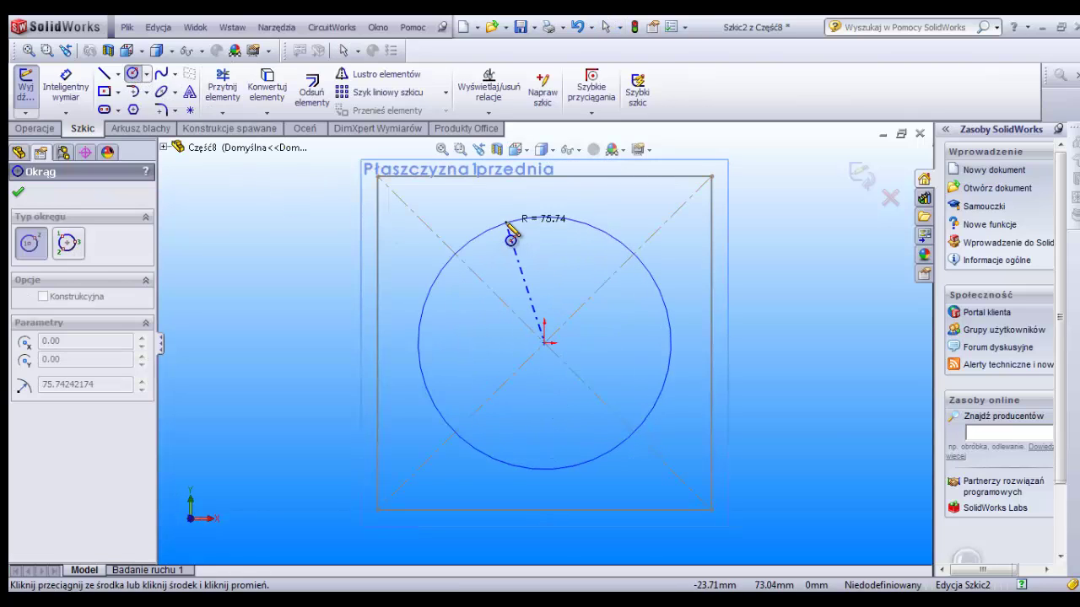
left_click(508, 221)
Dimension the circle's diameter to 150 mm
left_click(66, 84)
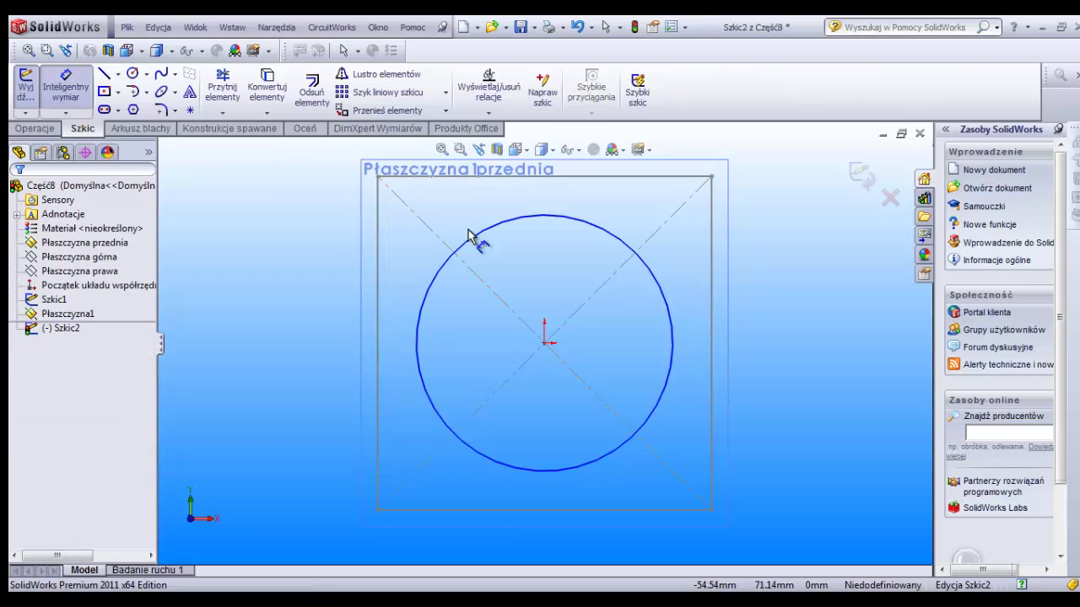
left_click(513, 231)
left_click(450, 351)
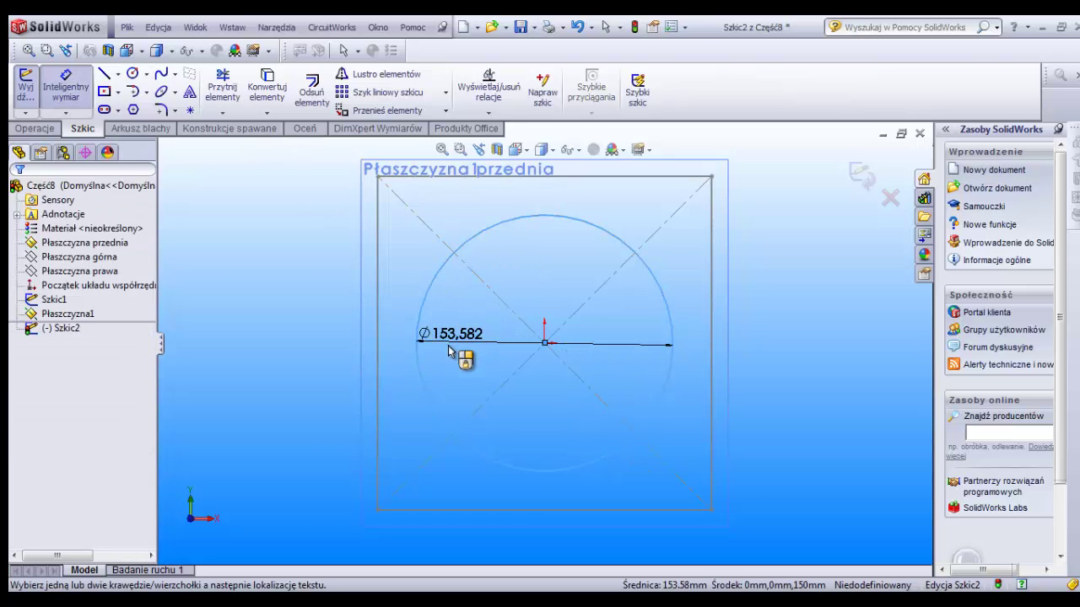
type("150")
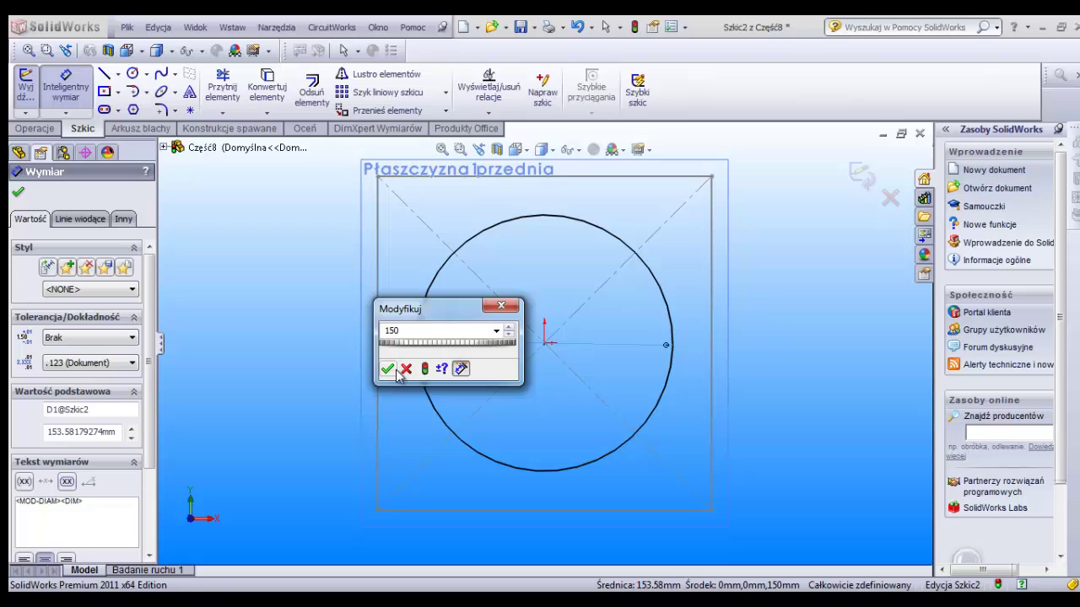
left_click(387, 369)
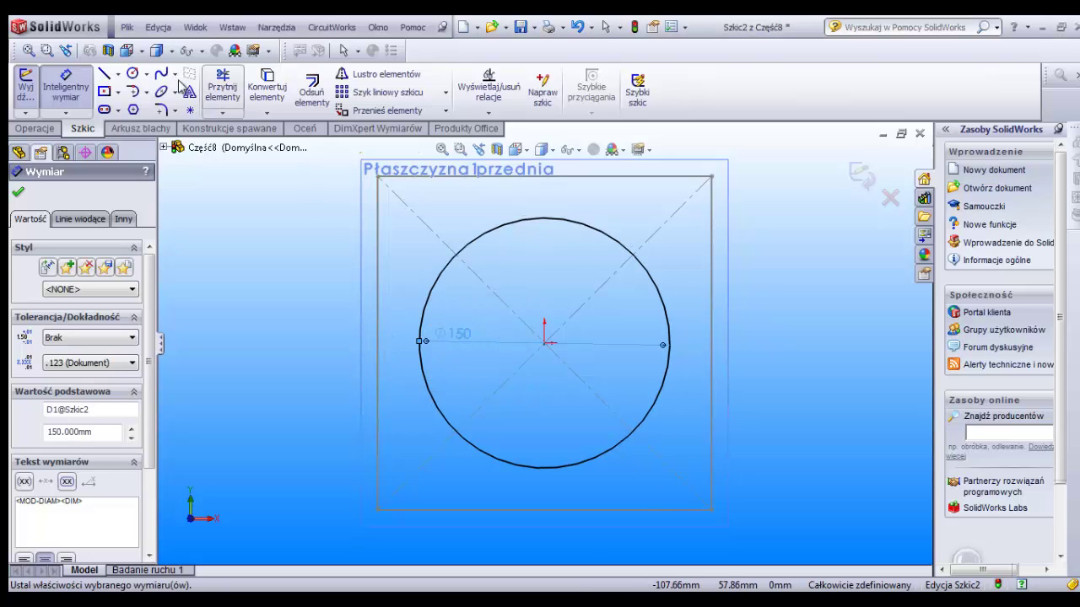
Add vertical and horizontal construction centerlines across the Ø150 circle, then exit the sketch
left_click(118, 76)
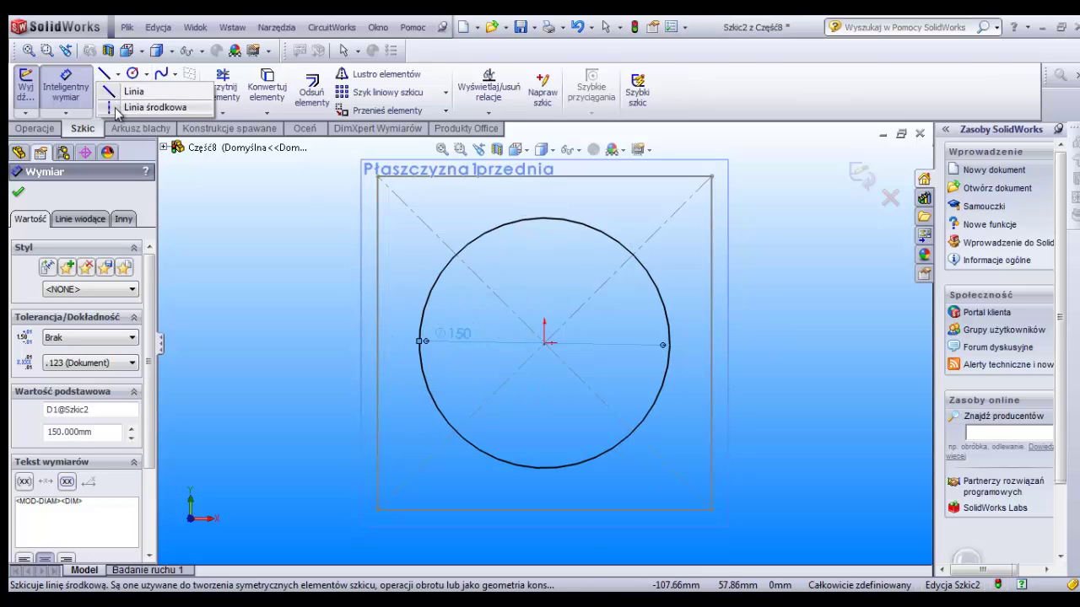
left_click(145, 107)
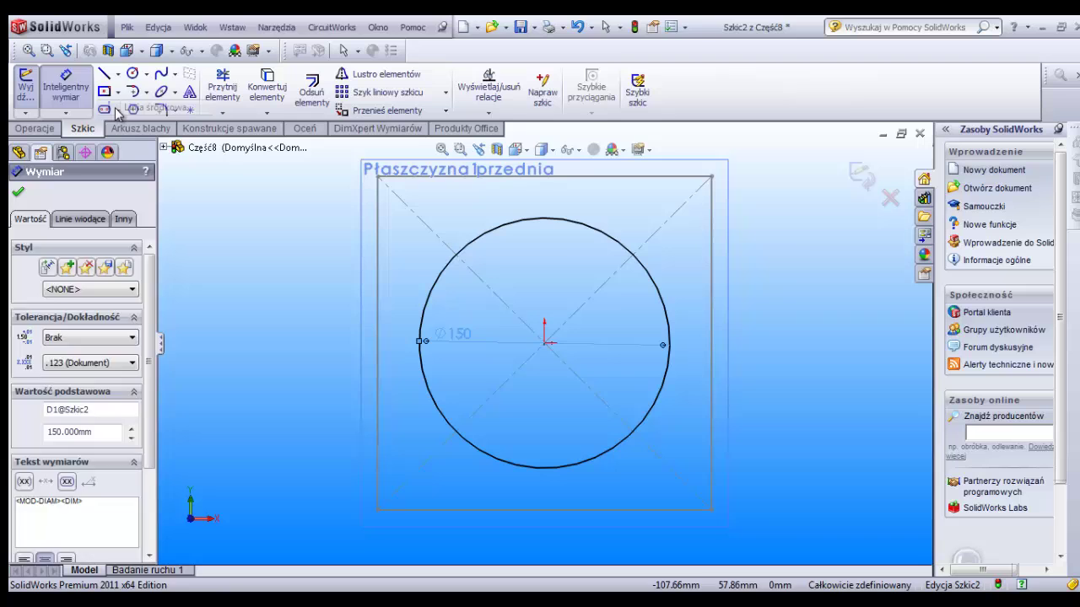
left_click(544, 220)
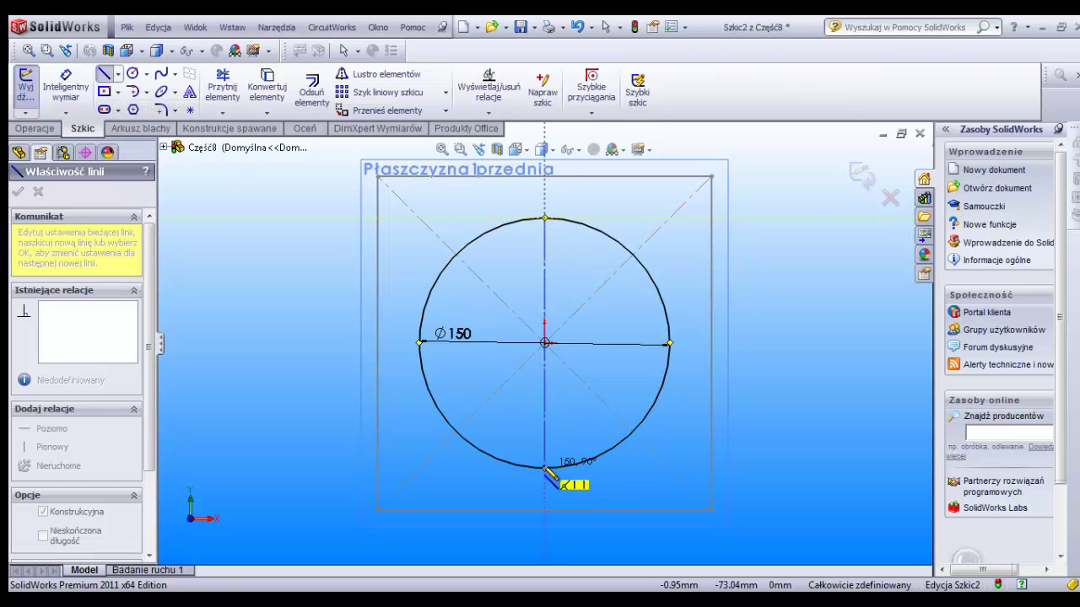
left_click(544, 469)
key("Escape")
right_click(761, 359)
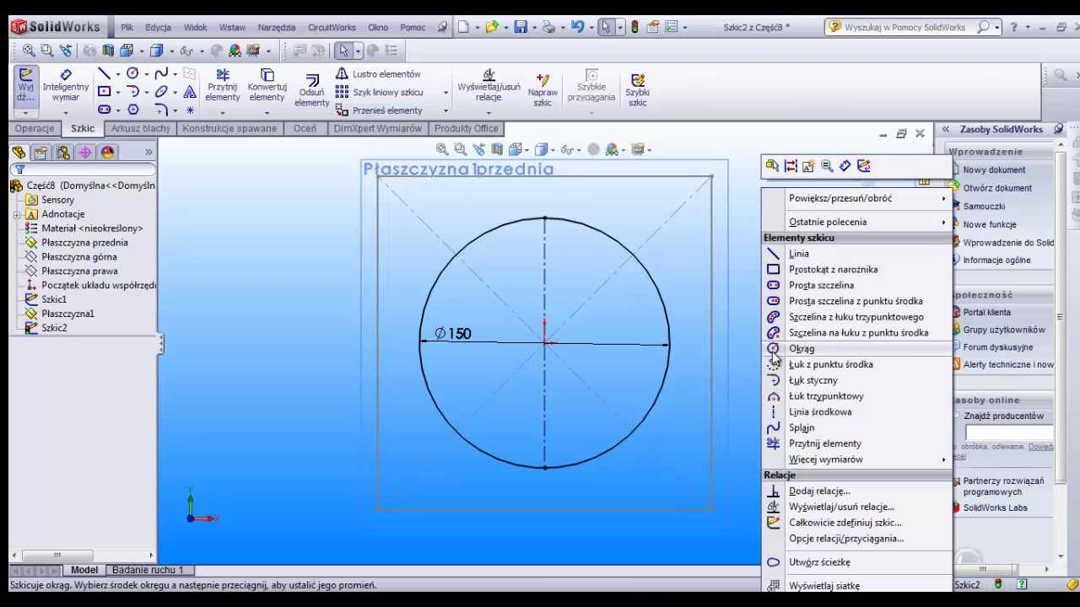
left_click(797, 412)
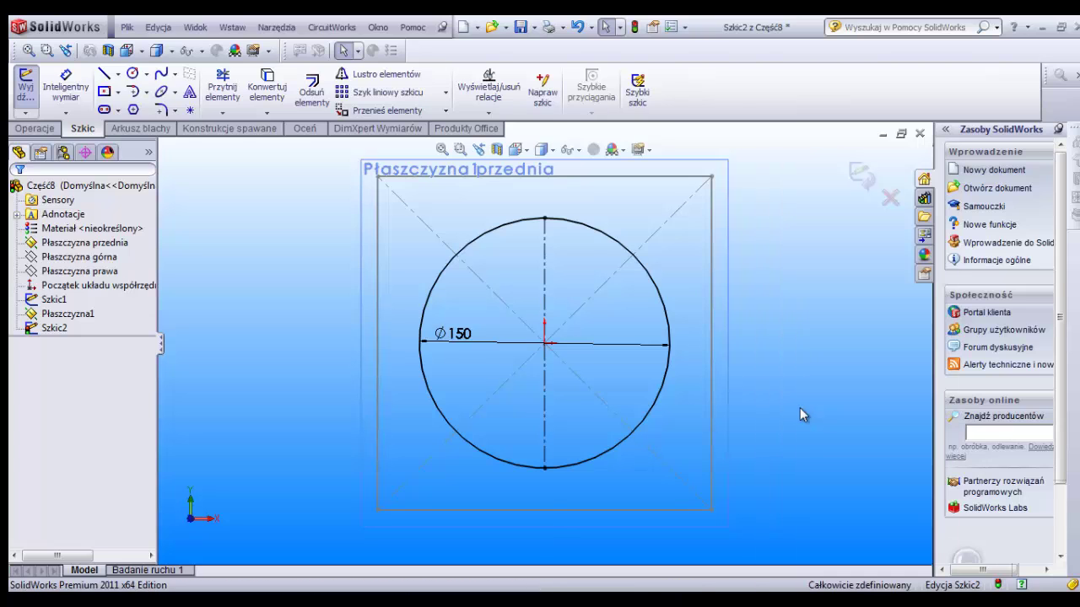
left_click(670, 345)
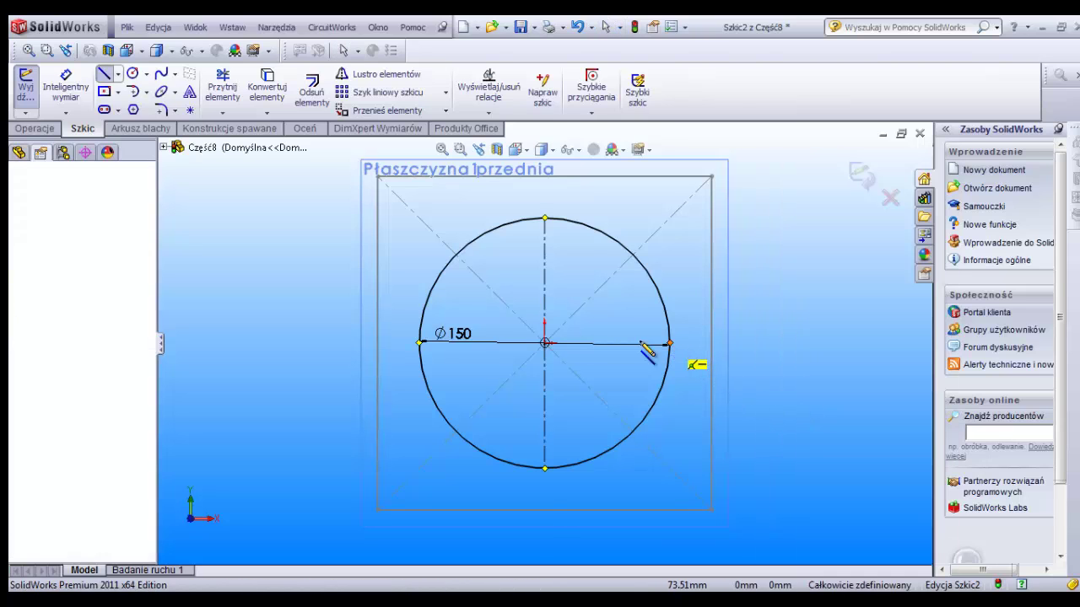
left_click(421, 344)
key("Escape")
middle_click_drag(718, 315, 735, 327)
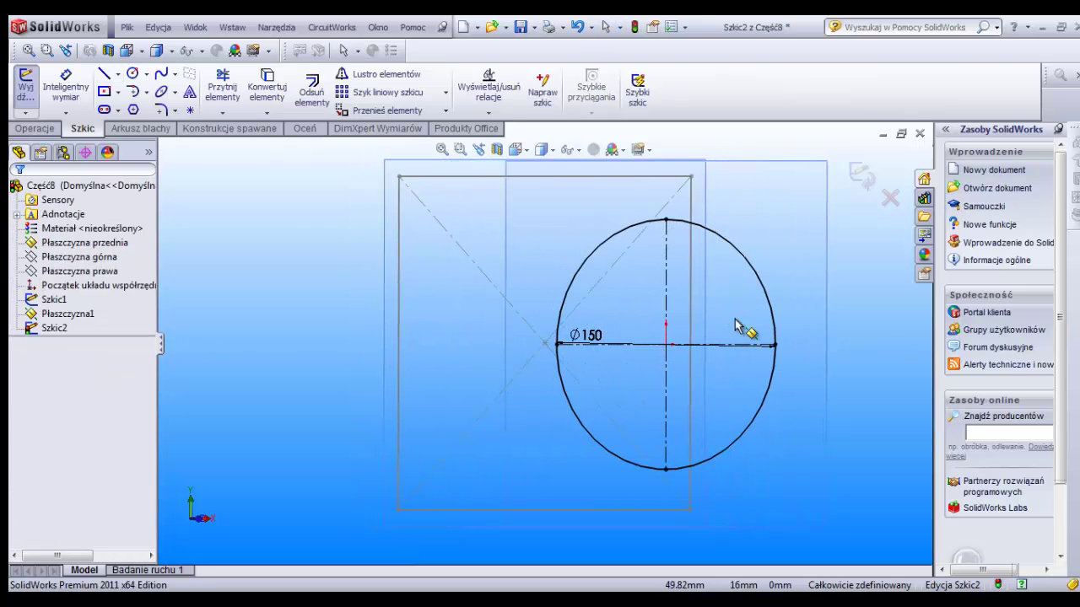
left_click(27, 85)
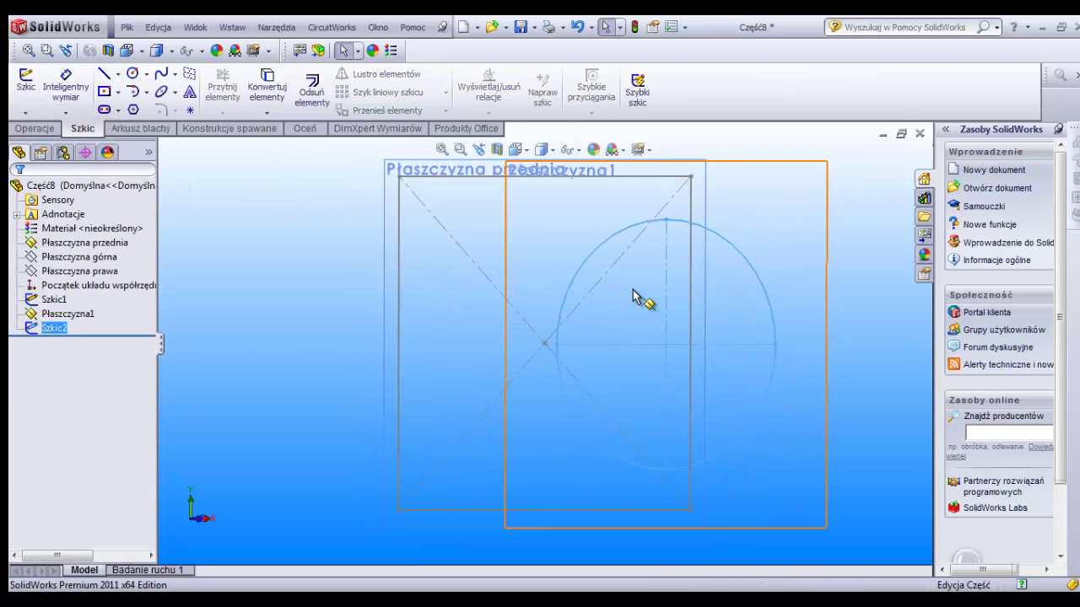
Start a new 3D sketch with both profile sketches visible
key("f")
middle_click_drag(722, 374, 766, 343)
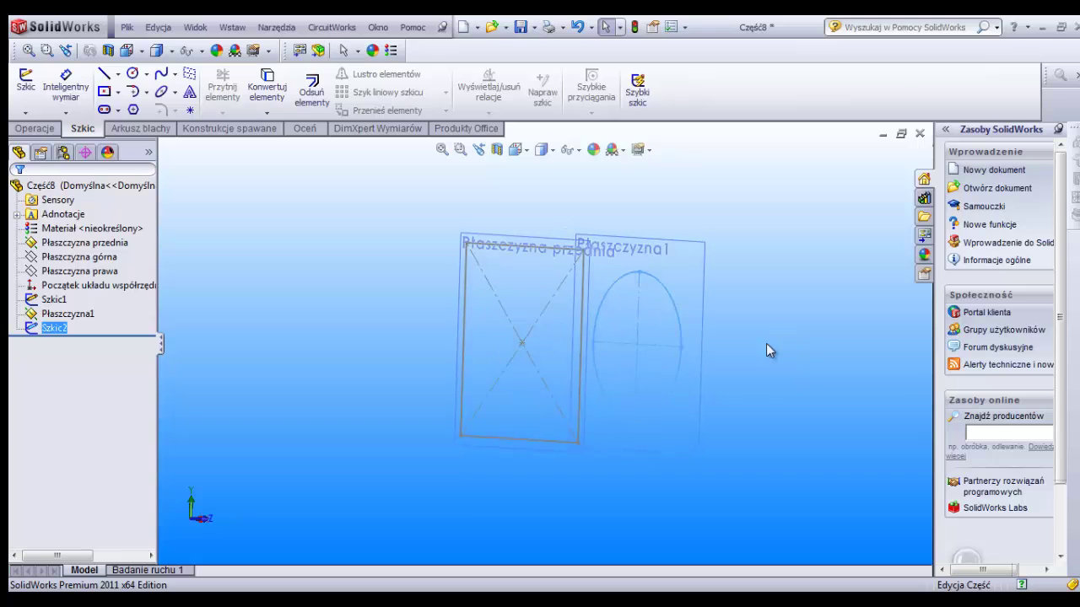
left_click(298, 211)
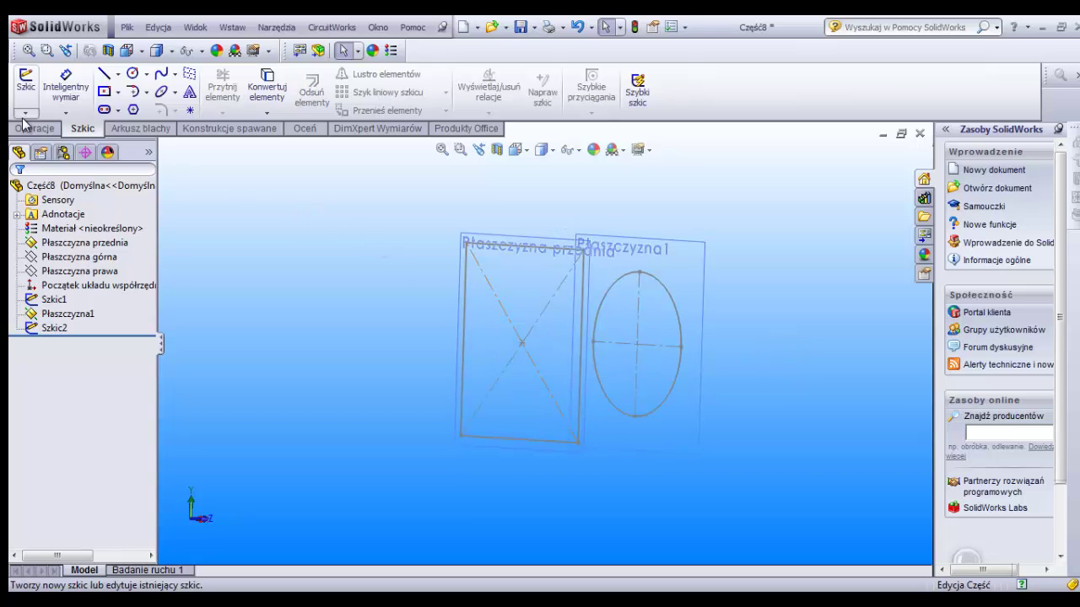
left_click(26, 113)
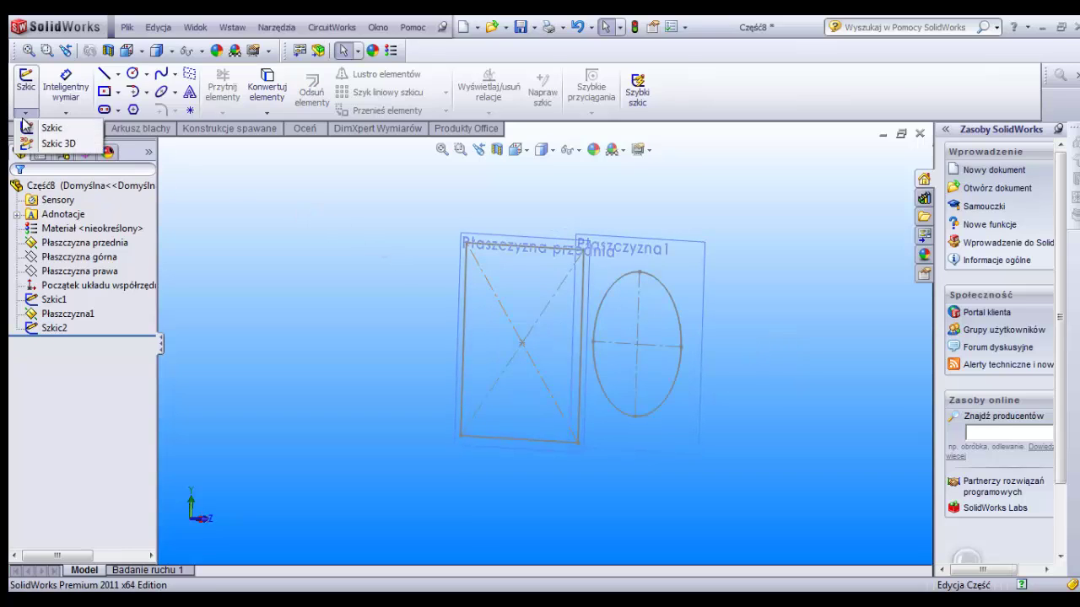
left_click(72, 145)
middle_click_drag(393, 224, 388, 257)
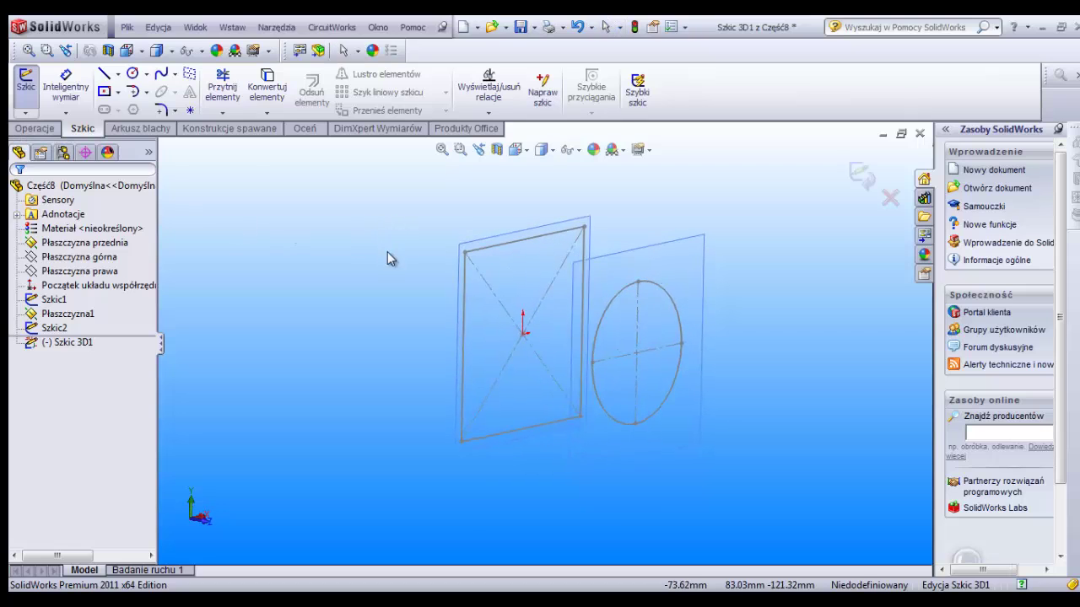
Draw lines from the square's top-left corner to the circle's left point and top-right corner to circle top
left_click(108, 74)
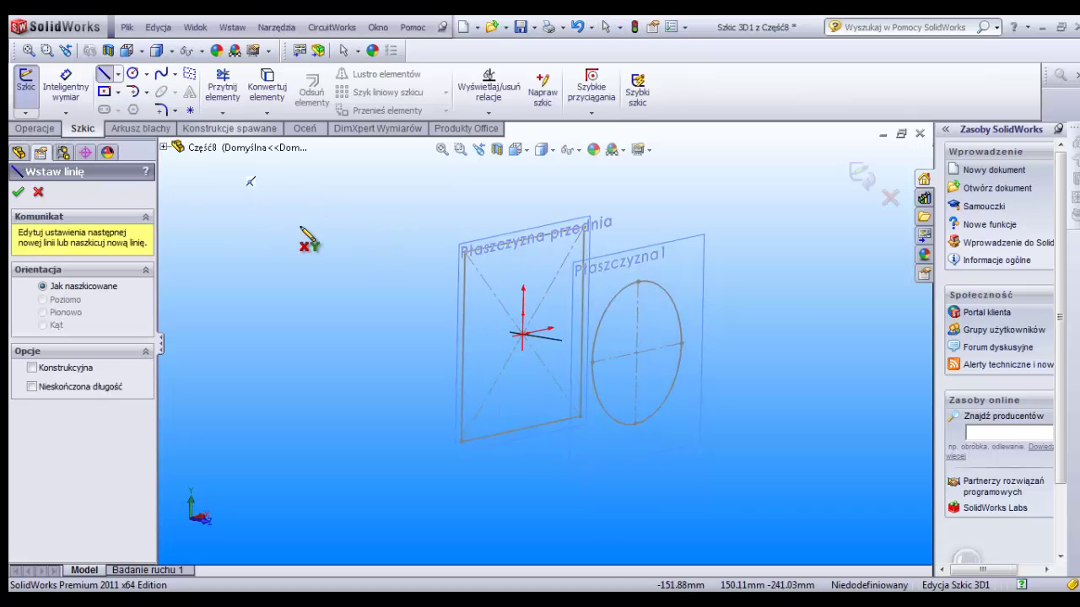
left_click(464, 252)
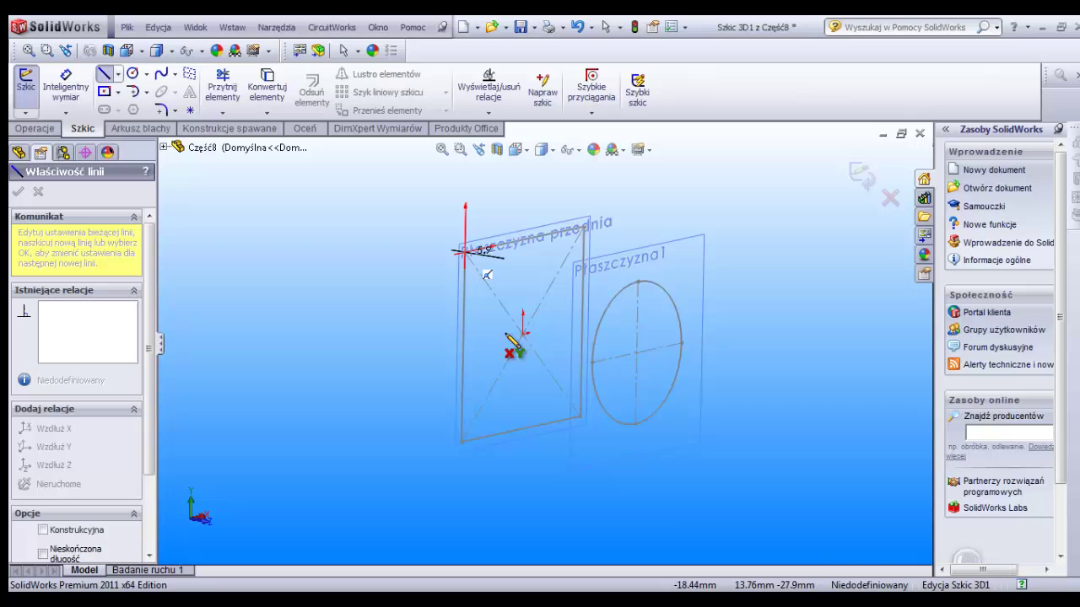
left_click(592, 362)
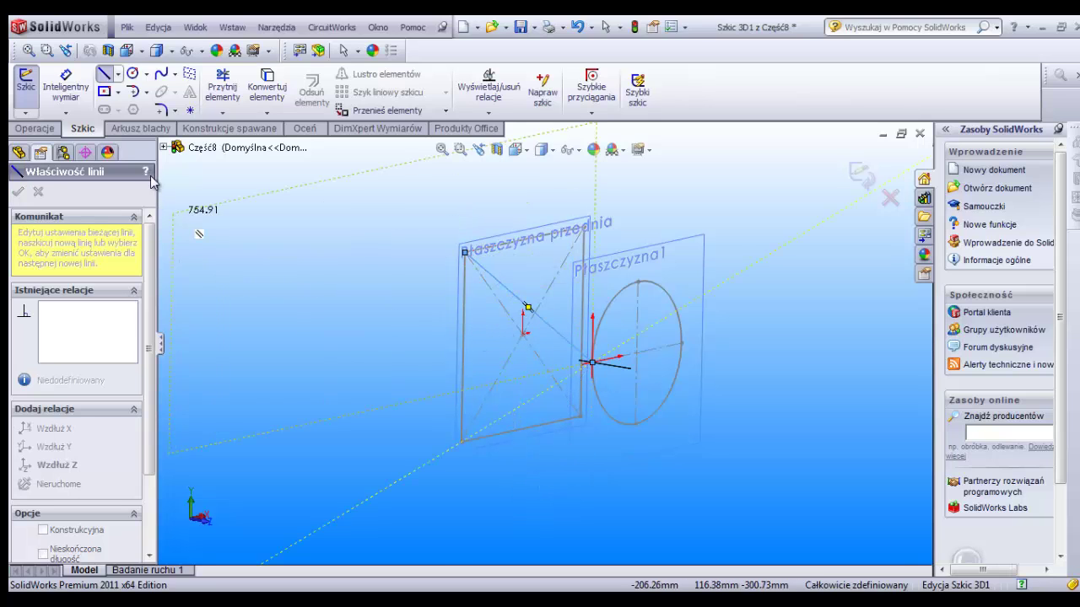
key("Escape")
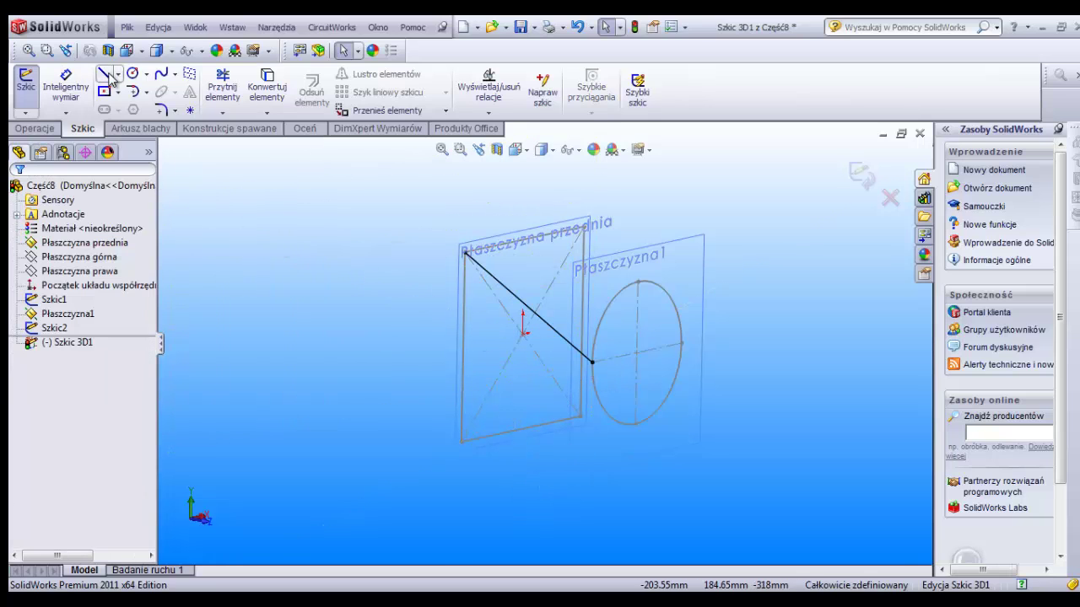
left_click(103, 74)
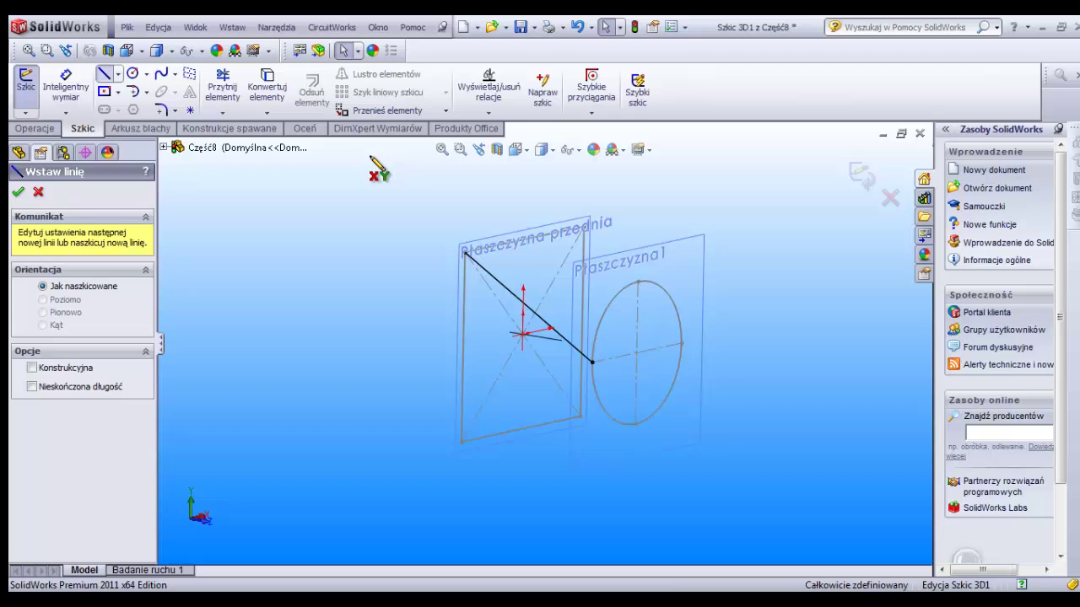
left_click(583, 228)
left_click(639, 282)
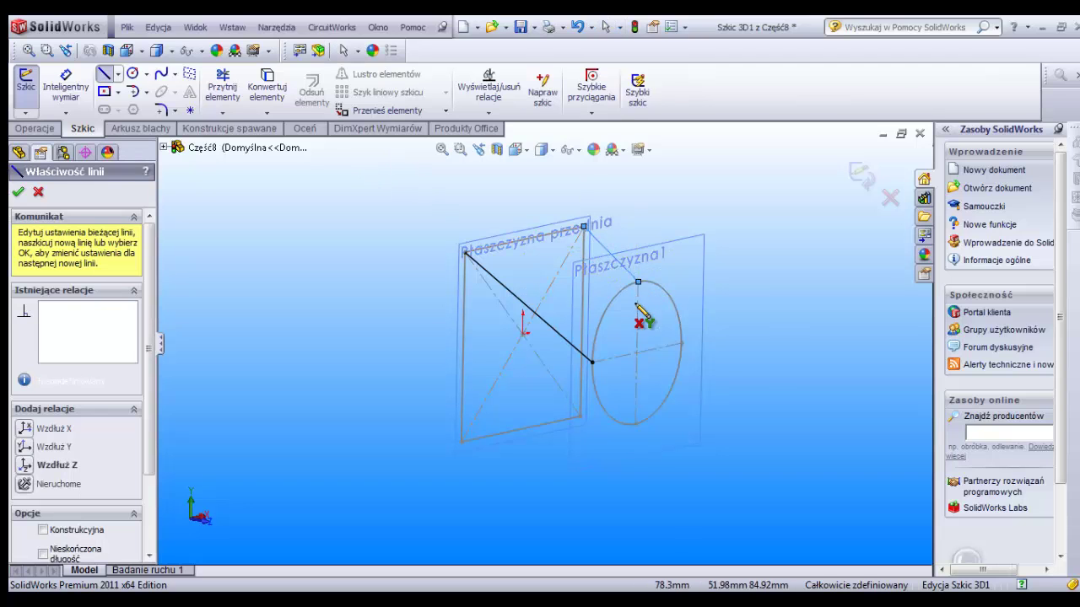
key("Escape")
mouse_move(737, 366)
middle_mouse_down()
mouse_move(707, 347)
mouse_move(663, 200)
mouse_move(682, 352)
mouse_move(711, 408)
mouse_move(679, 299)
mouse_move(701, 268)
mouse_move(740, 279)
mouse_move(704, 323)
middle_mouse_up()
scroll(699, 325, "down", 2)
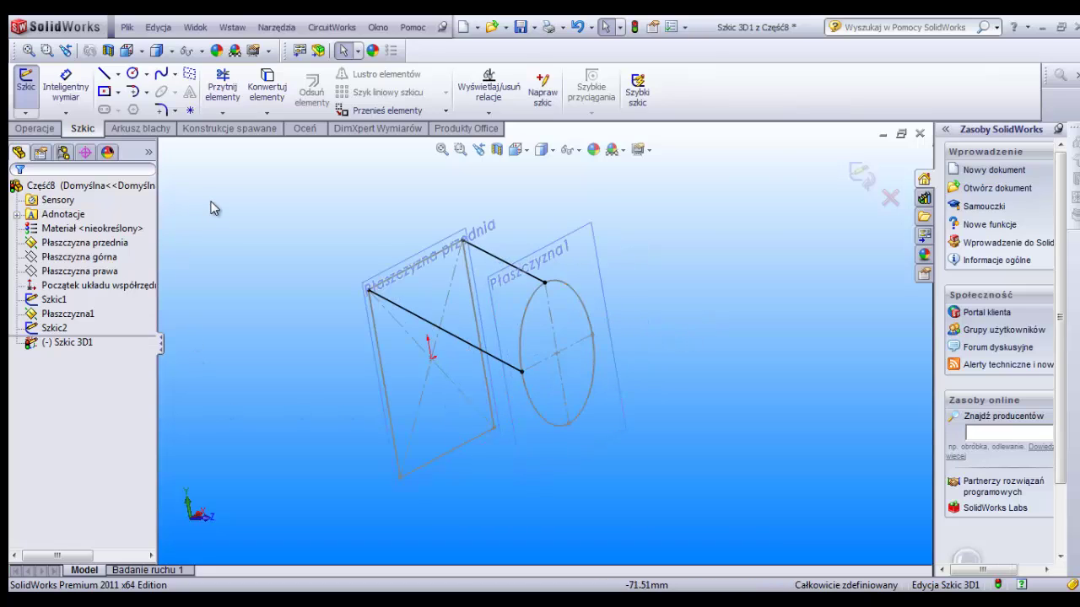
Start a Lofted Boss/Base with the square Szkic1 and circle Szkic2 as profiles
left_click(42, 129)
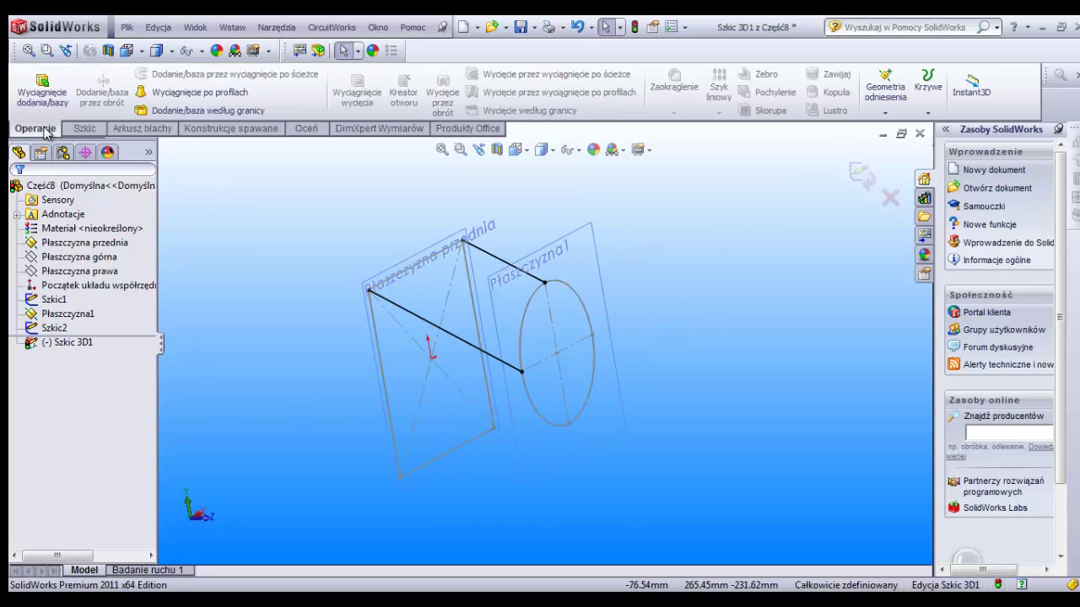
left_click(216, 93)
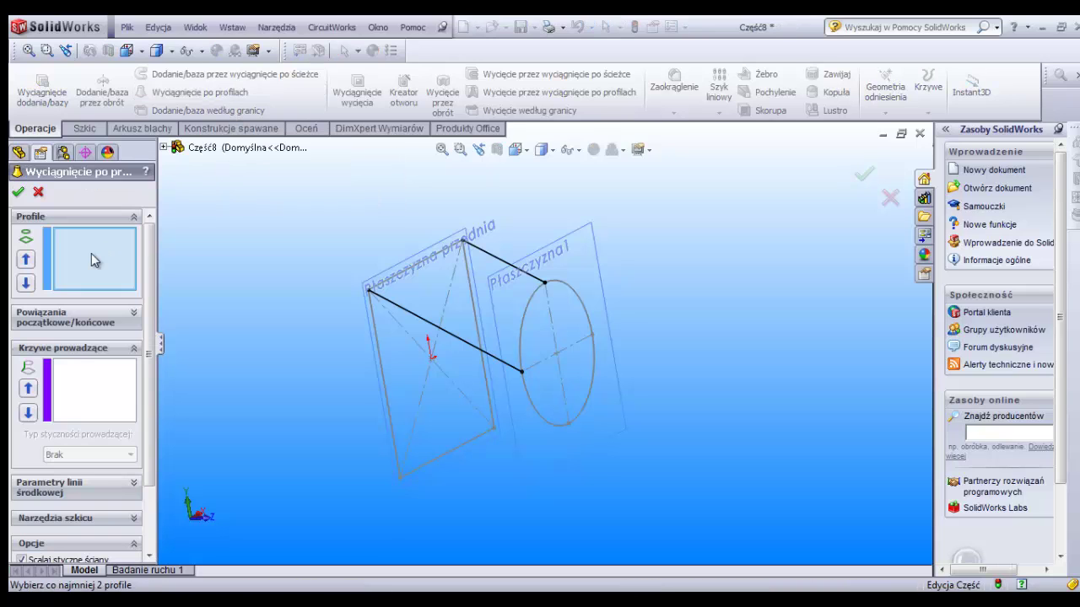
left_click(386, 389)
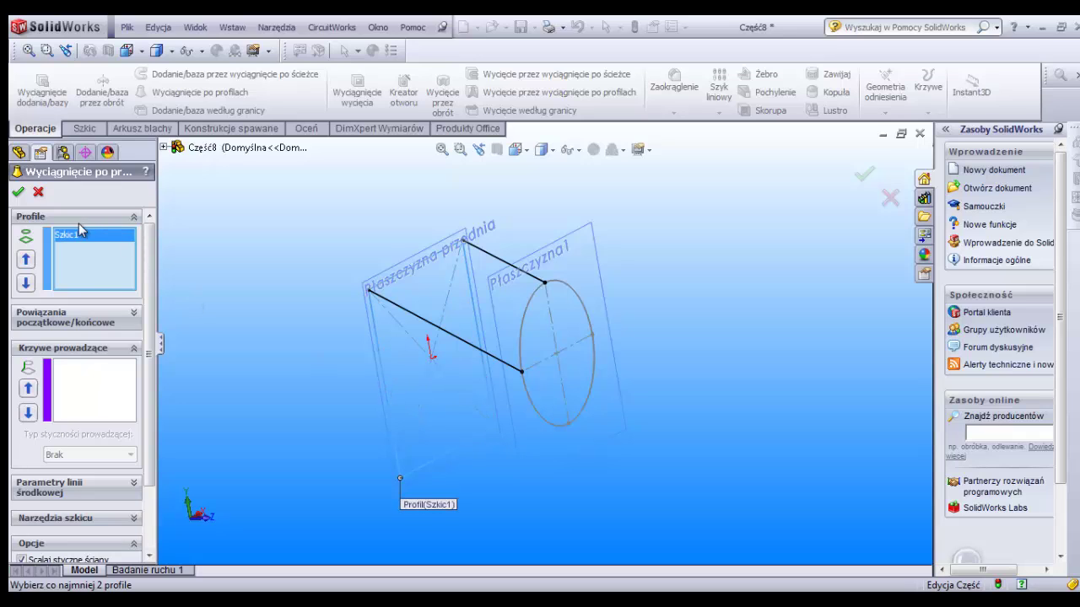
left_click(524, 319)
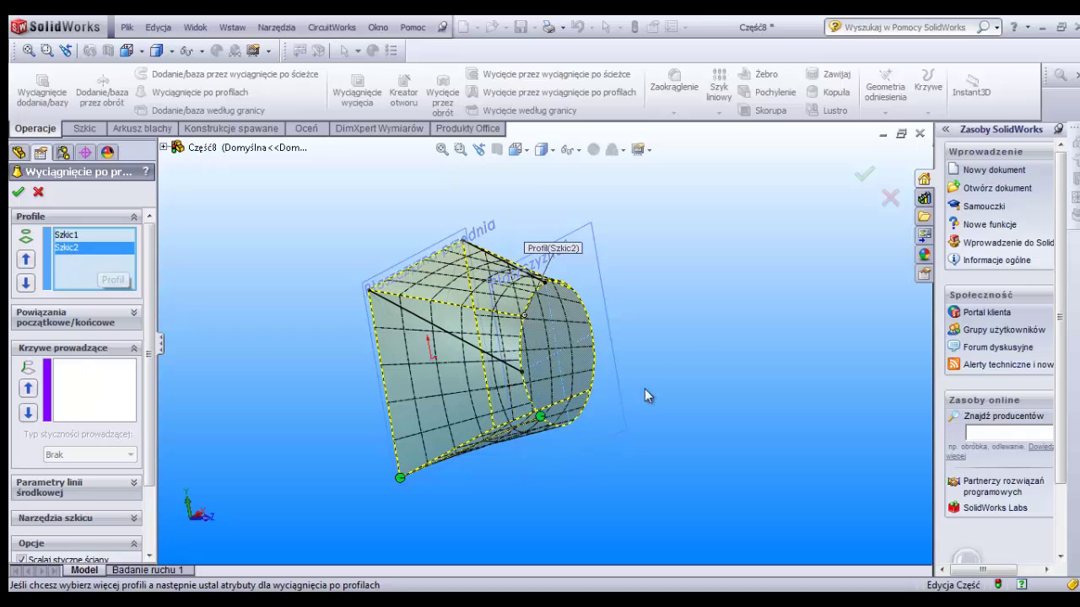
mouse_move(654, 362)
middle_mouse_down()
mouse_move(687, 344)
mouse_move(697, 319)
mouse_move(639, 359)
mouse_move(620, 403)
mouse_move(578, 426)
mouse_move(591, 363)
mouse_move(563, 312)
mouse_move(672, 296)
mouse_move(714, 231)
mouse_move(618, 301)
mouse_move(691, 357)
mouse_move(650, 287)
mouse_move(604, 274)
middle_mouse_up()
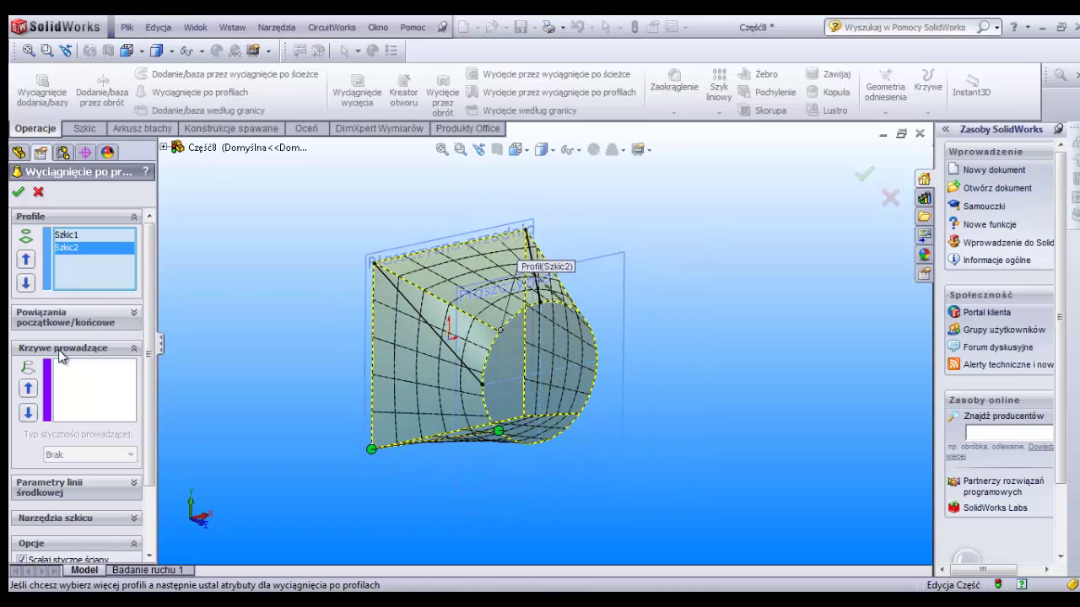
Add both Szkic 3D1 lines as Open Loop guide curves and create the solid loft
left_click(87, 383)
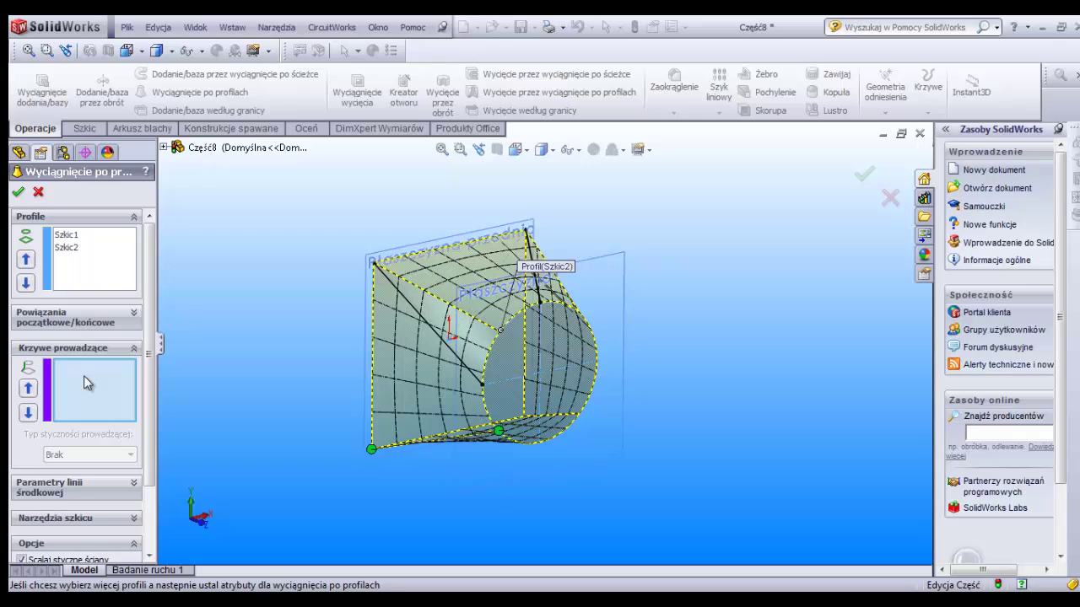
left_click(418, 315)
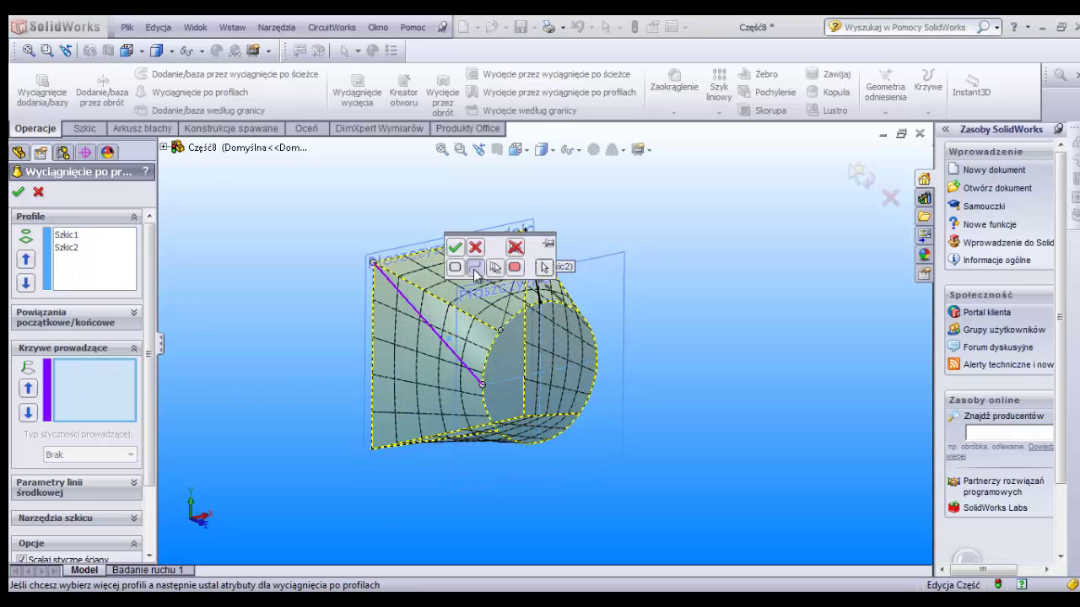
left_click(473, 269)
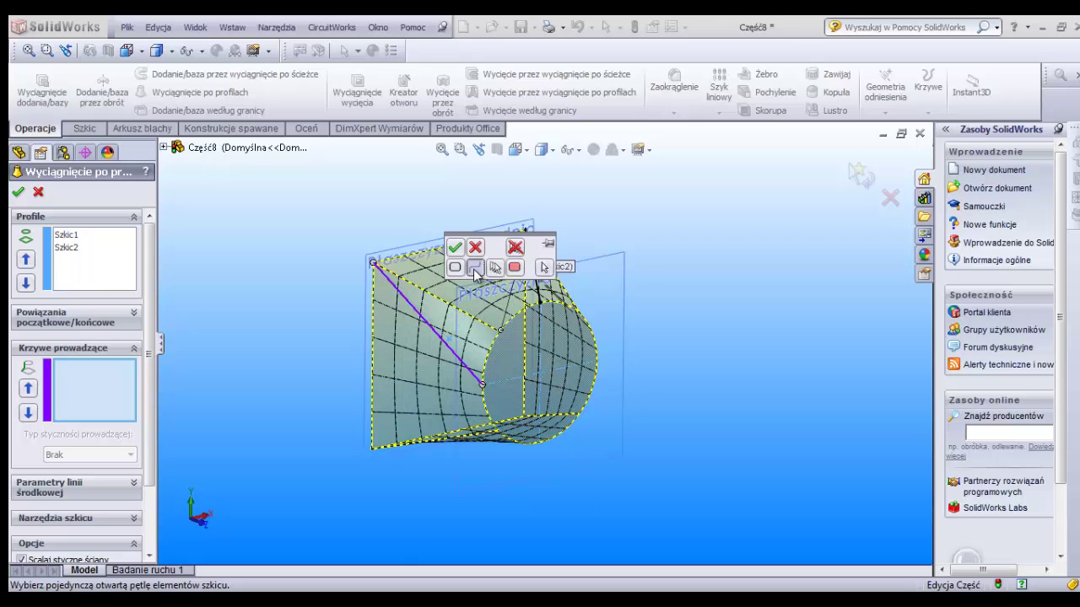
left_click(455, 246)
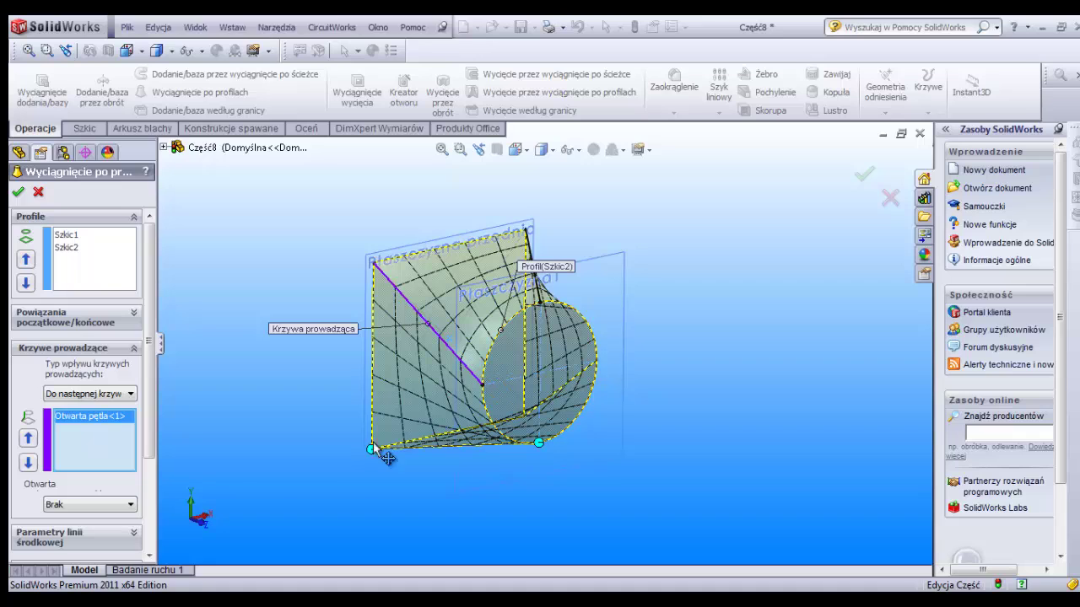
left_click(531, 256)
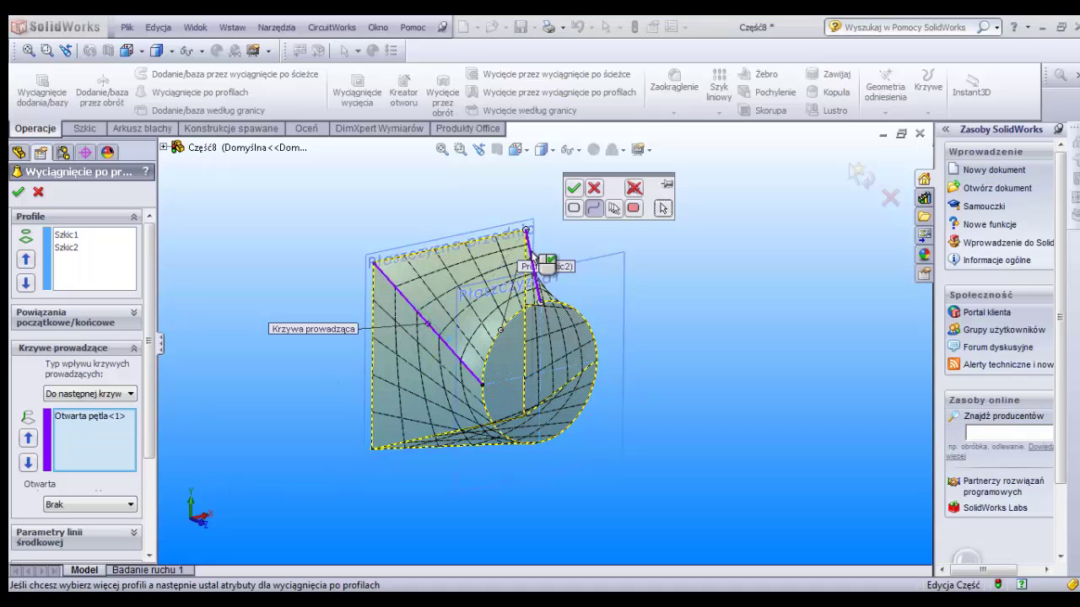
left_click(594, 210)
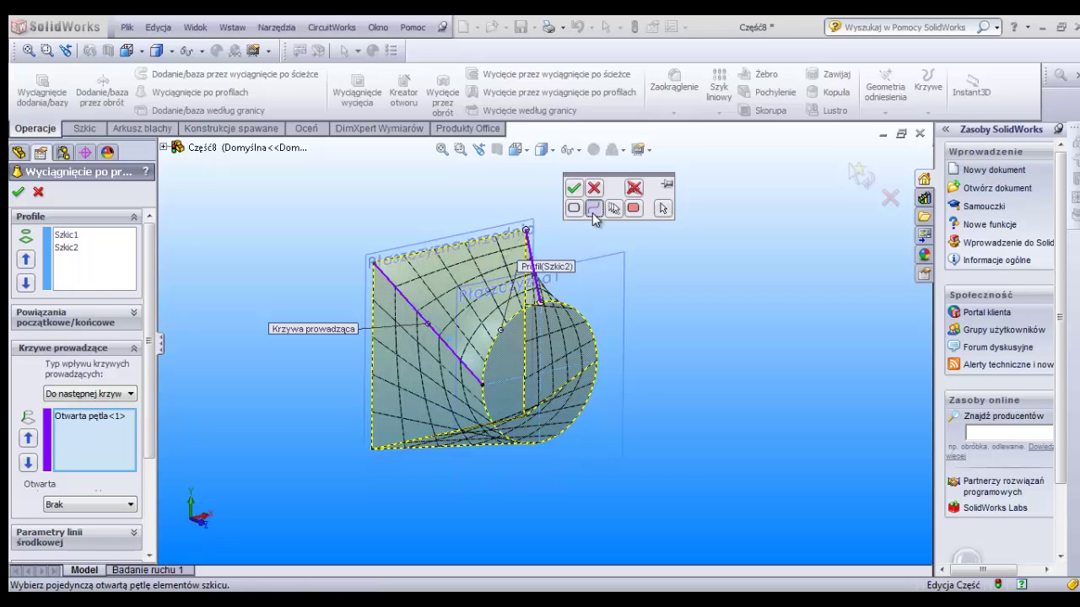
left_click(590, 370)
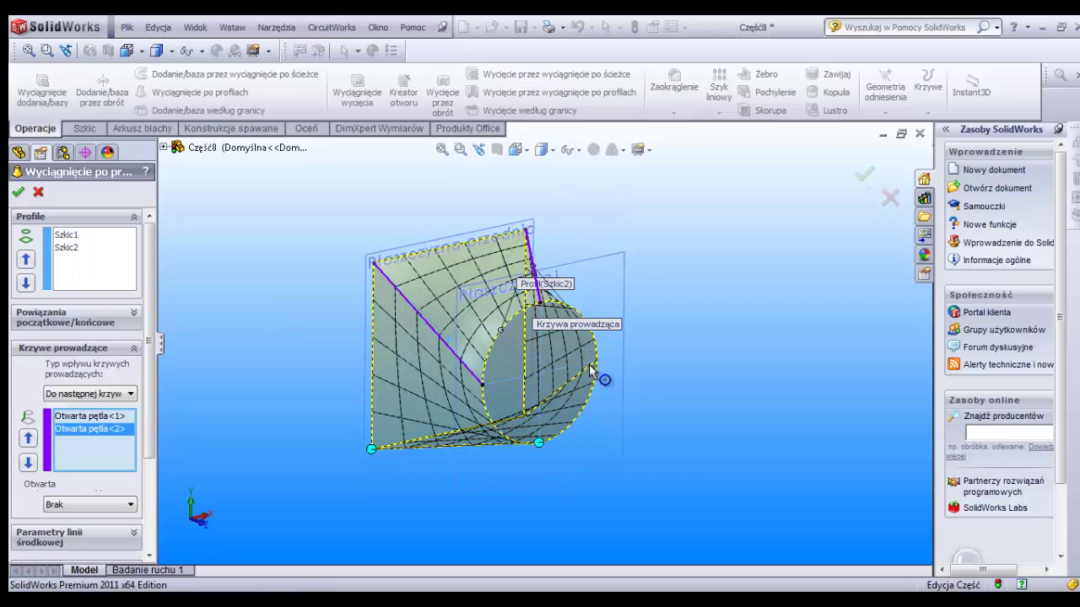
mouse_move(590, 369)
middle_mouse_down()
mouse_move(660, 444)
mouse_move(679, 448)
mouse_move(670, 439)
middle_mouse_up()
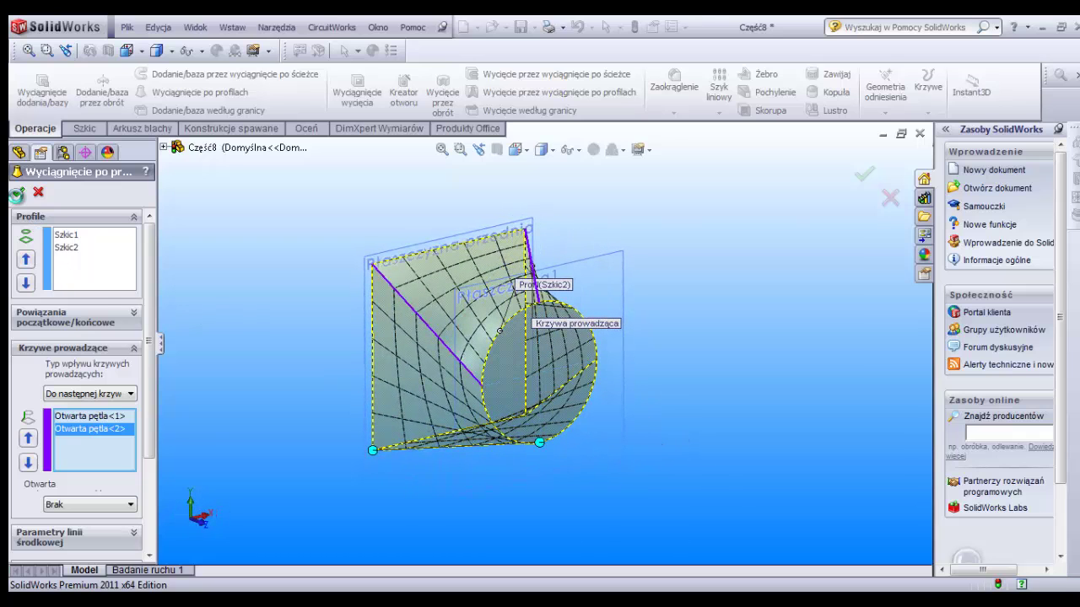
left_click(17, 194)
mouse_move(621, 391)
middle_mouse_down()
mouse_move(586, 414)
mouse_move(605, 415)
mouse_move(583, 381)
mouse_move(559, 393)
mouse_move(572, 448)
mouse_move(750, 453)
mouse_move(775, 482)
mouse_move(638, 484)
mouse_move(599, 504)
mouse_move(610, 323)
mouse_move(814, 437)
middle_mouse_up()
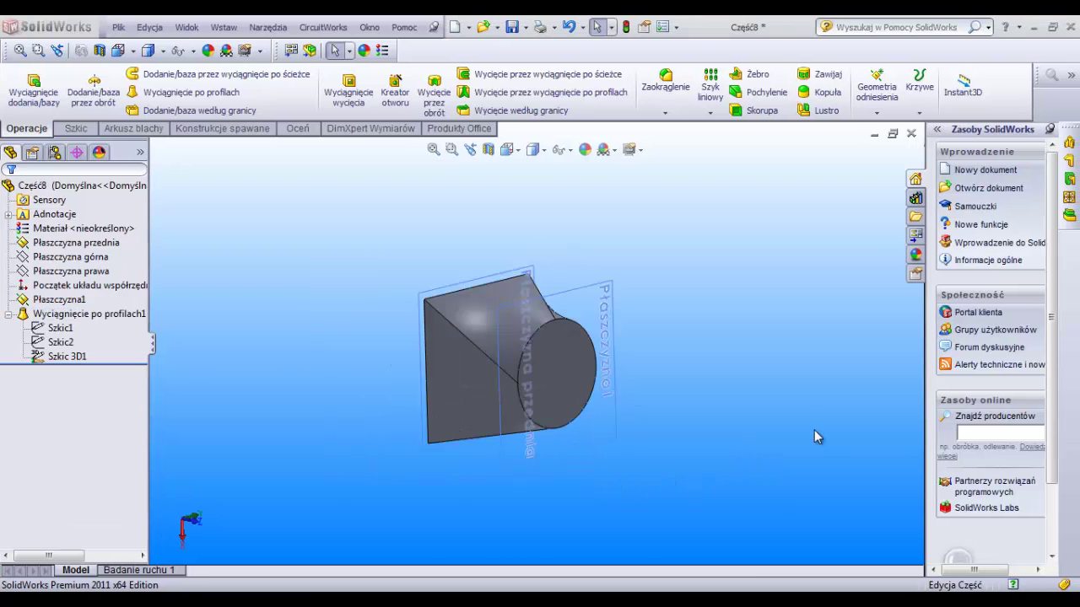
Sketch on the round end face and offset the circle edge 5 mm inward
mouse_move(616, 327)
middle_mouse_down()
mouse_move(619, 313)
mouse_move(615, 320)
middle_mouse_up()
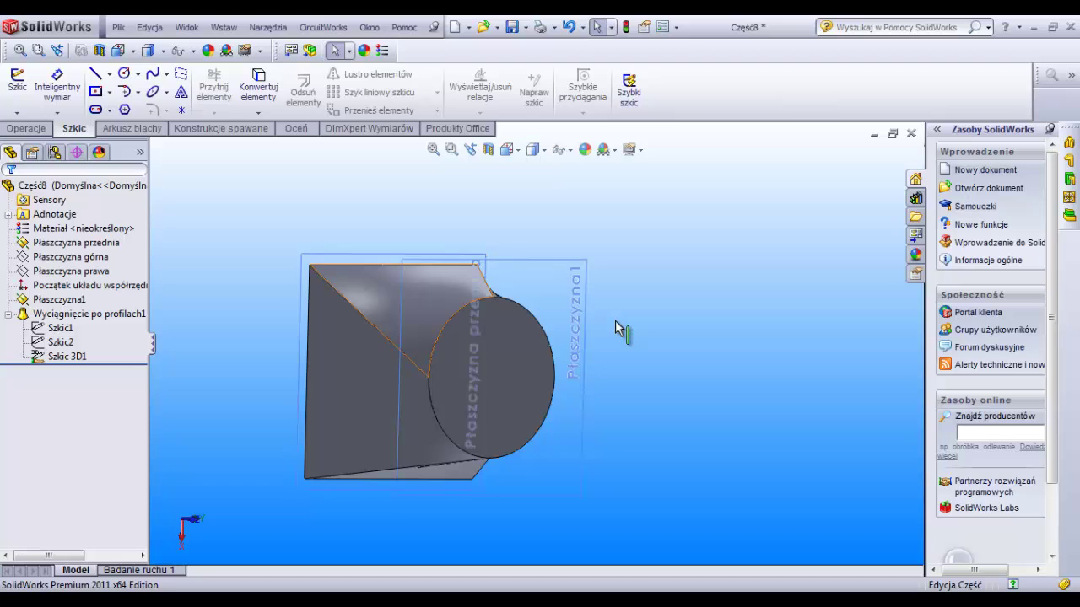
left_click(615, 320)
key("ctrl+8")
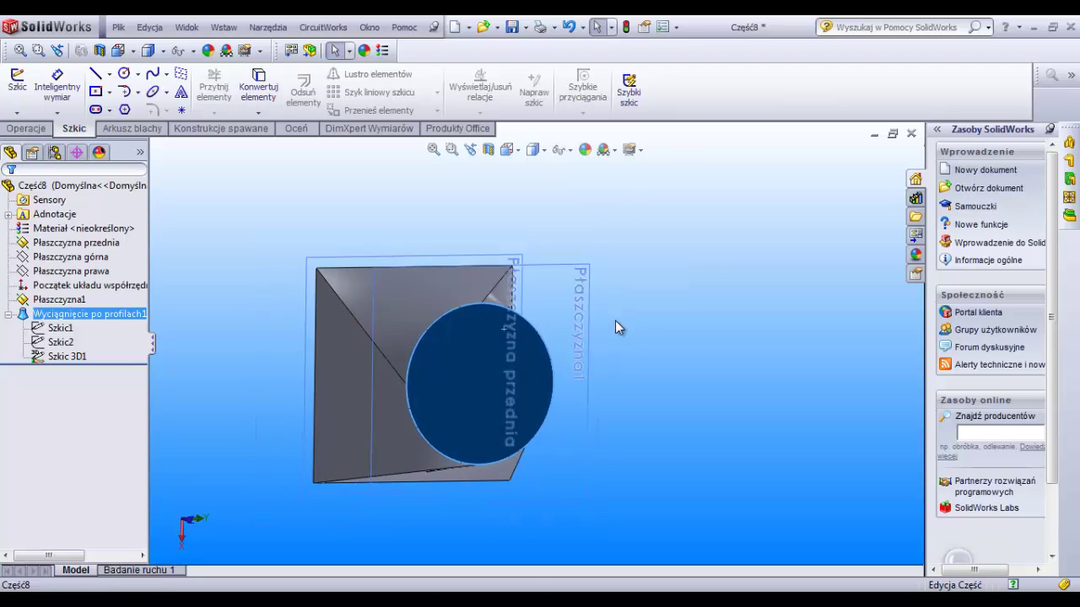
key("s")
key("o")
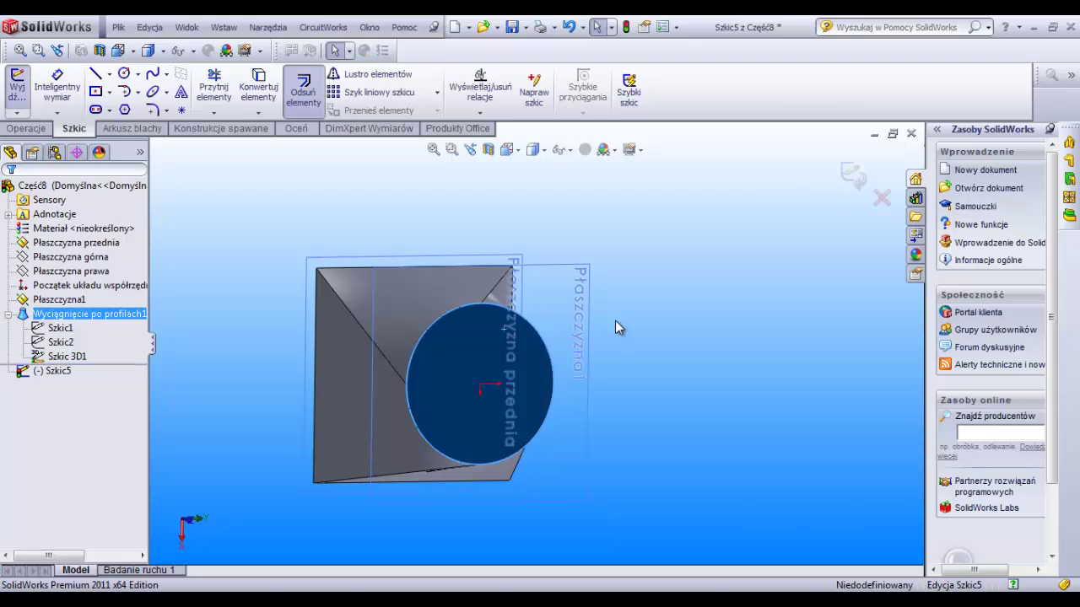
key("alt+o")
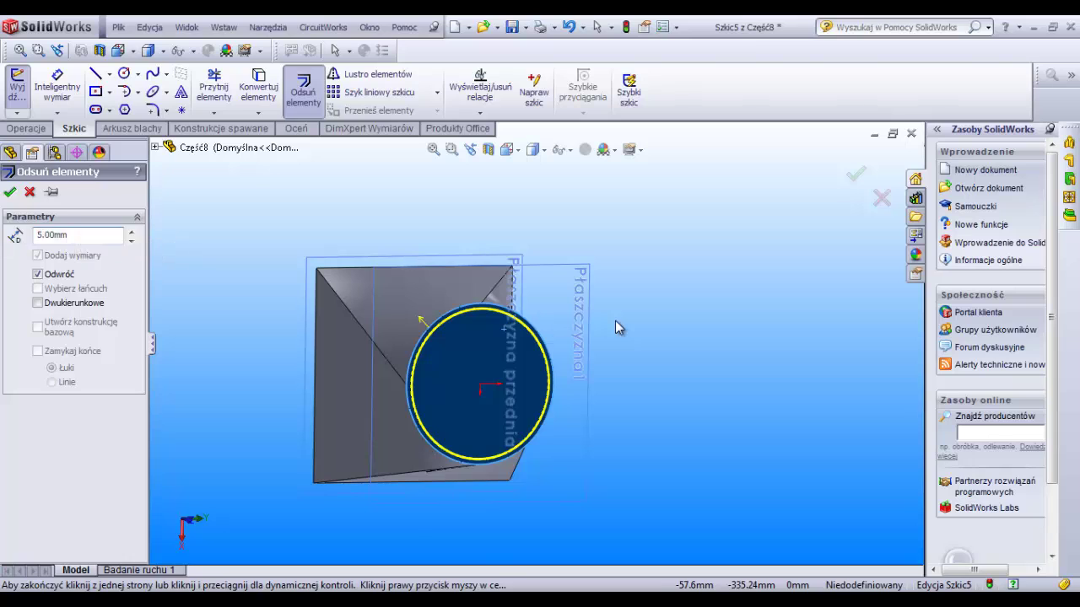
key("Return")
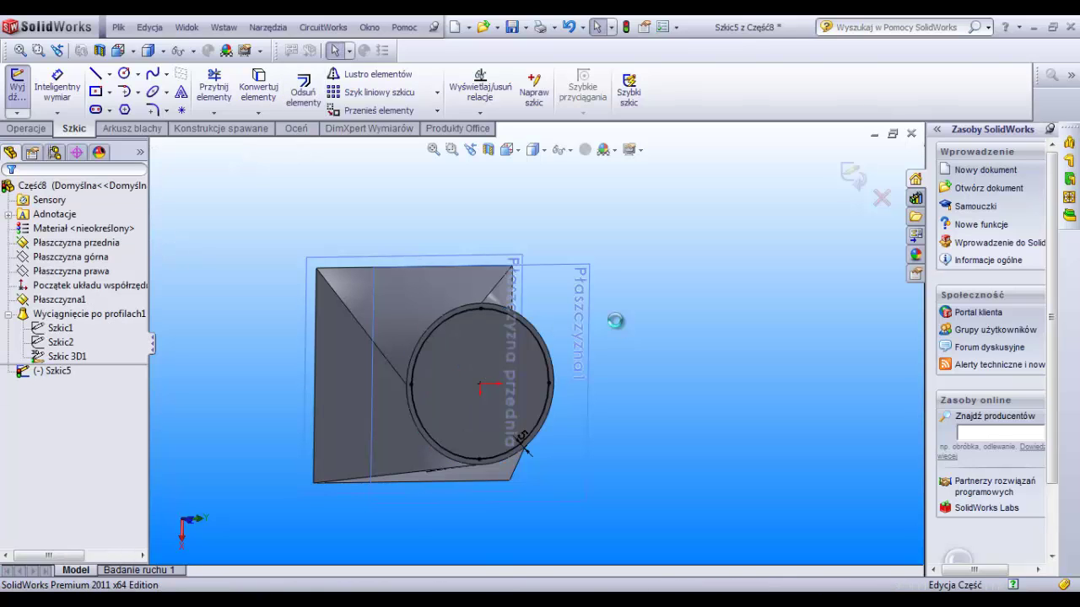
Sketch on the square end face and offset its outline 5 mm inward
key("ctrl+8")
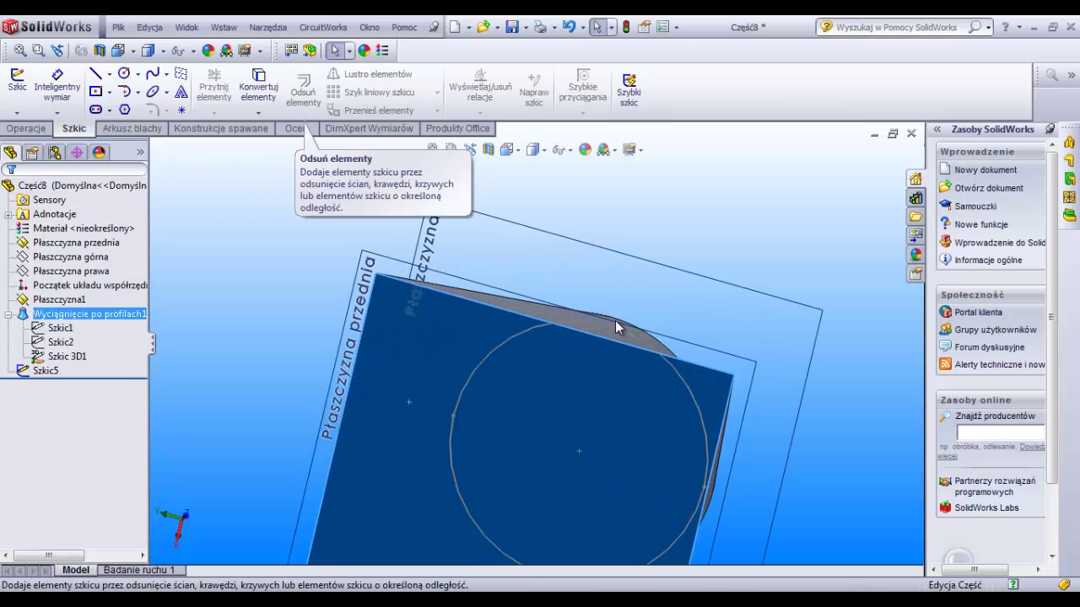
left_click(16, 80)
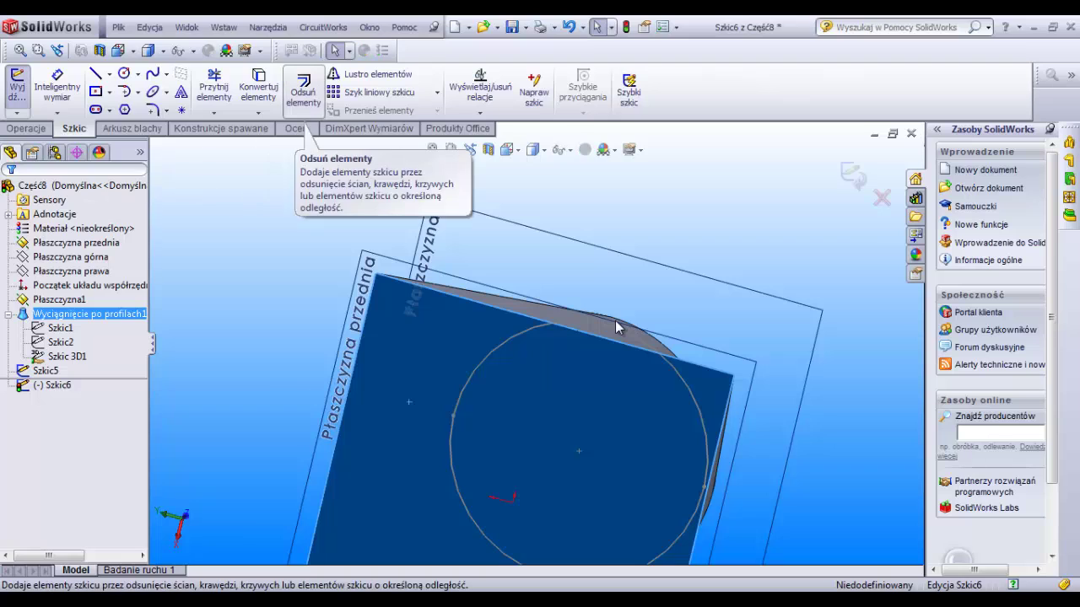
left_click(303, 92)
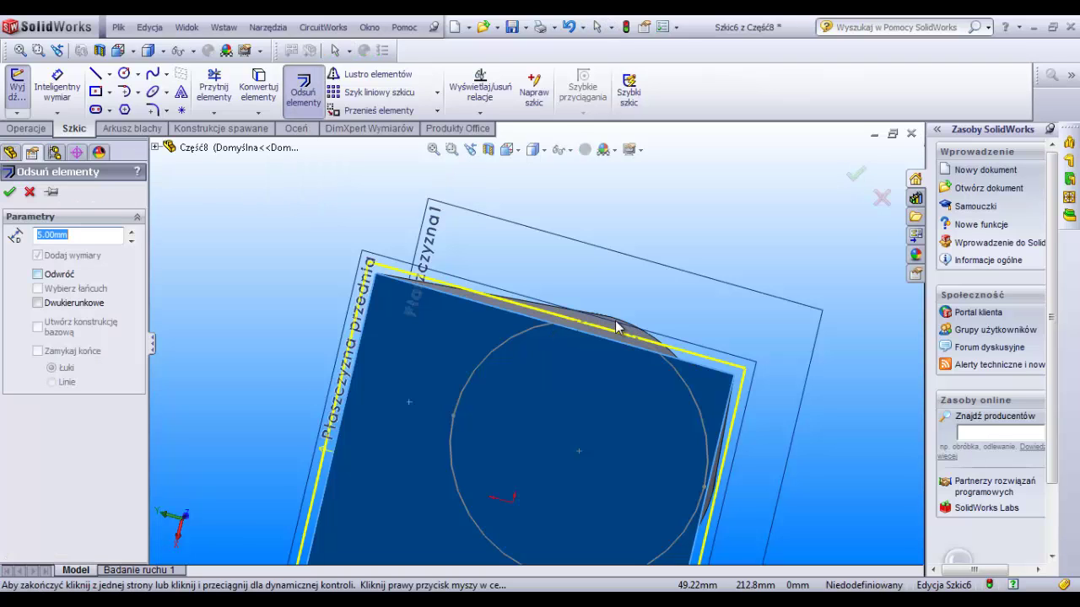
scroll(616, 327, "up", 2)
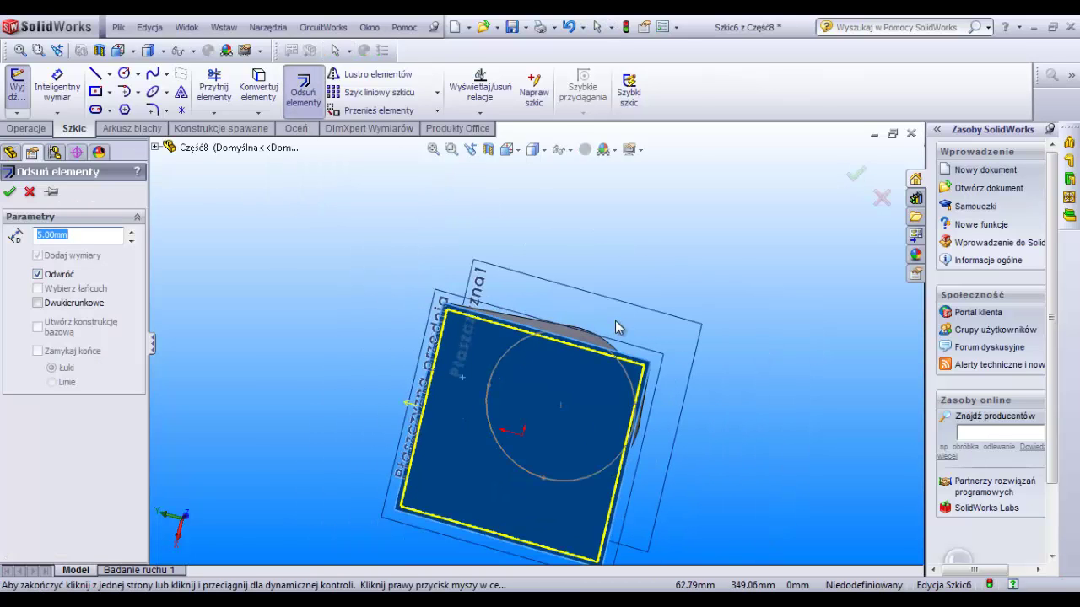
left_click(616, 327)
middle_click_drag(615, 320, 615, 320)
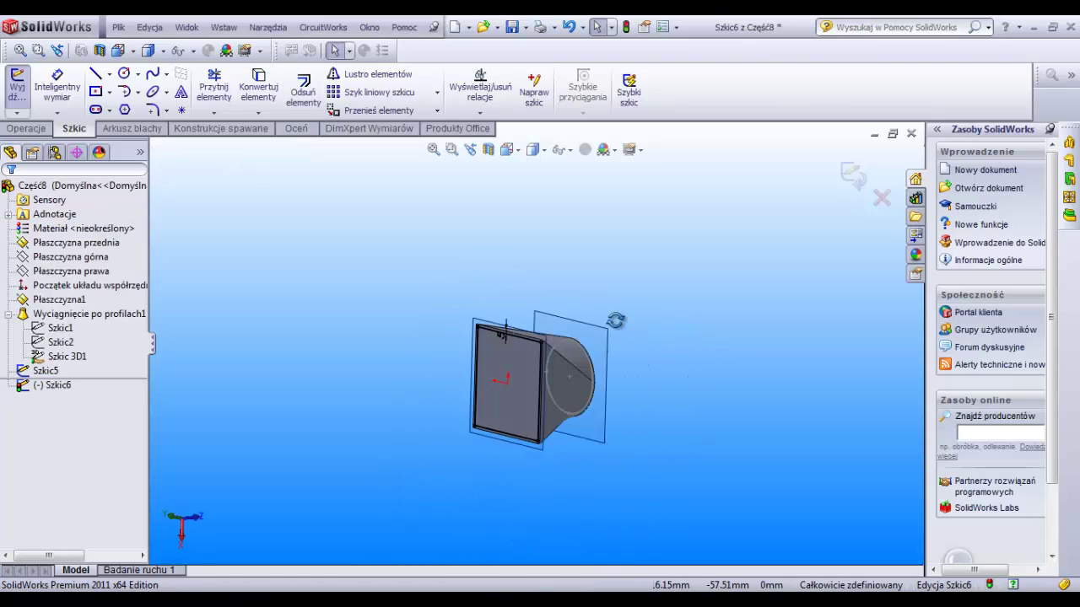
scroll(615, 320, "down", 2)
scroll(615, 319, "down", 2)
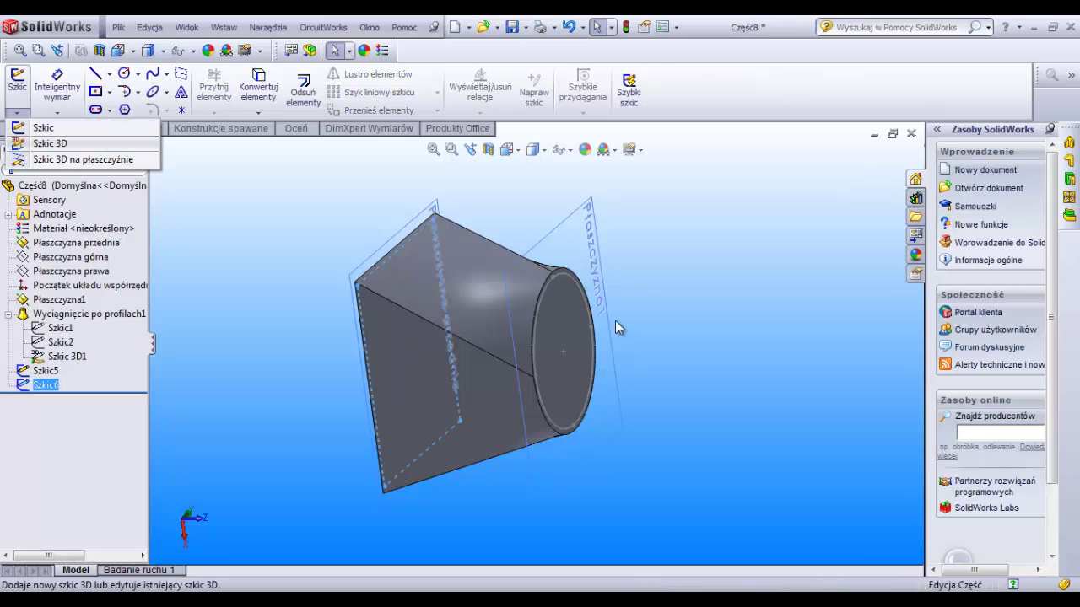
Start a 3D sketch and draw a line from a corner of the square end
key("Return")
key("l")
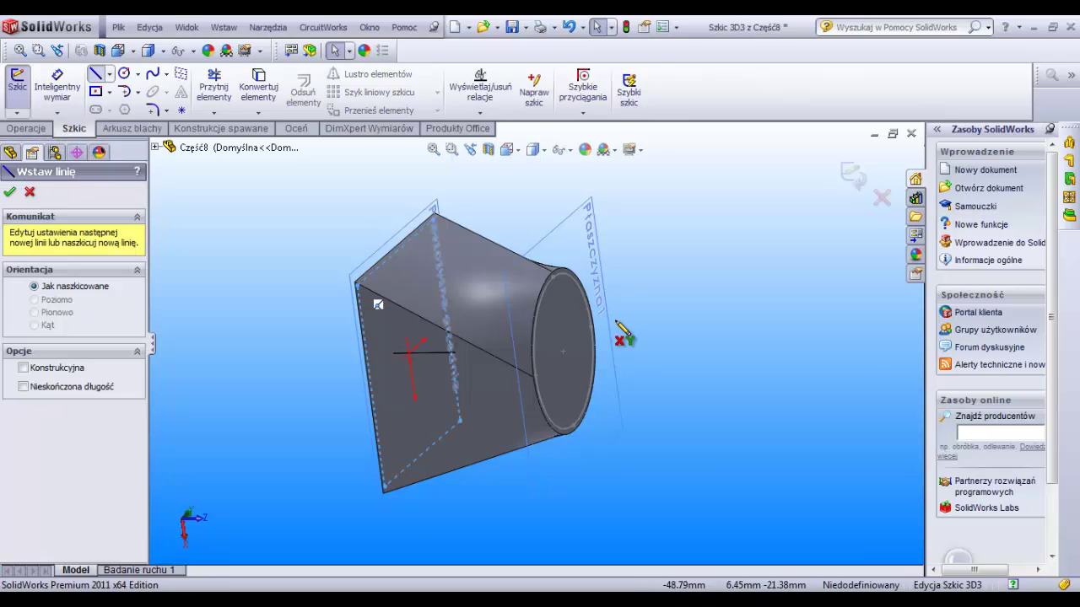
scroll(616, 324, "down", 2)
scroll(617, 326, "down", 2)
left_click(376, 278)
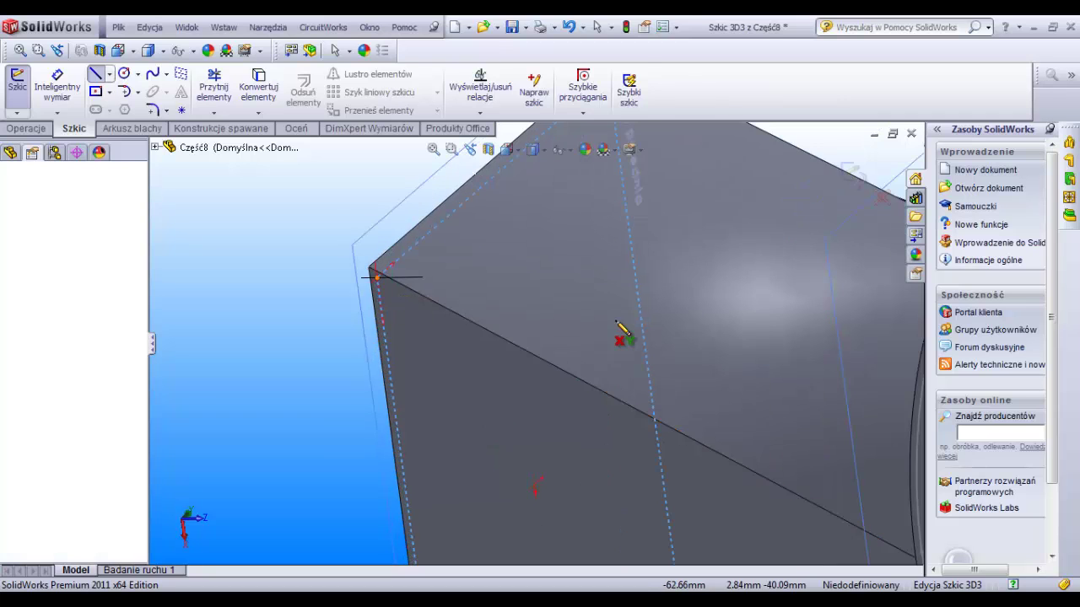
scroll(767, 425, "up", 2)
scroll(775, 463, "up", 2)
scroll(601, 384, "down", 4)
scroll(618, 327, "down", 2)
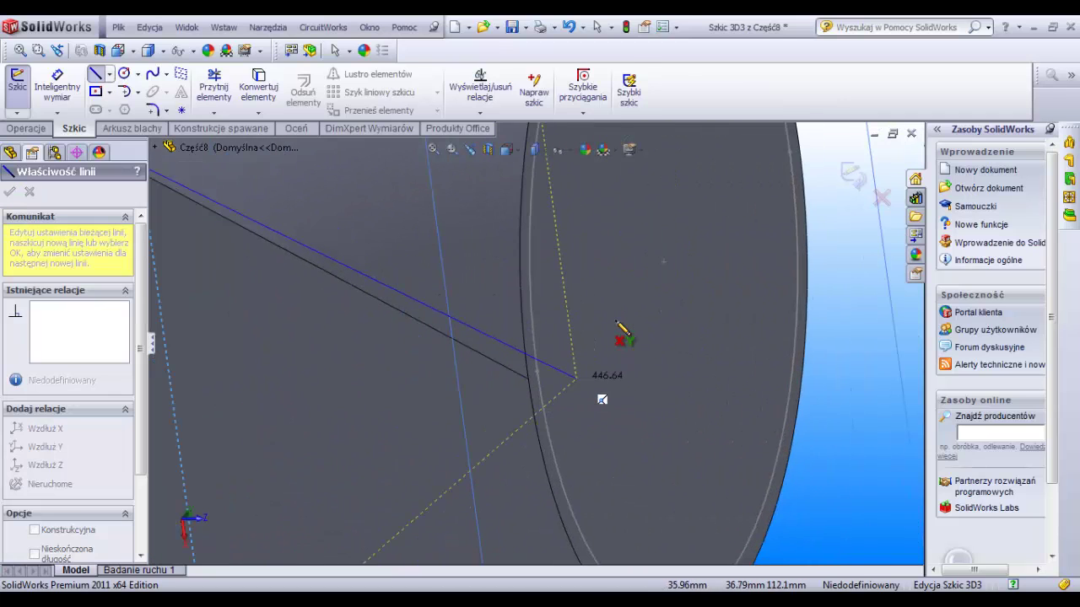
scroll(619, 327, "up", 1)
scroll(617, 324, "up", 2)
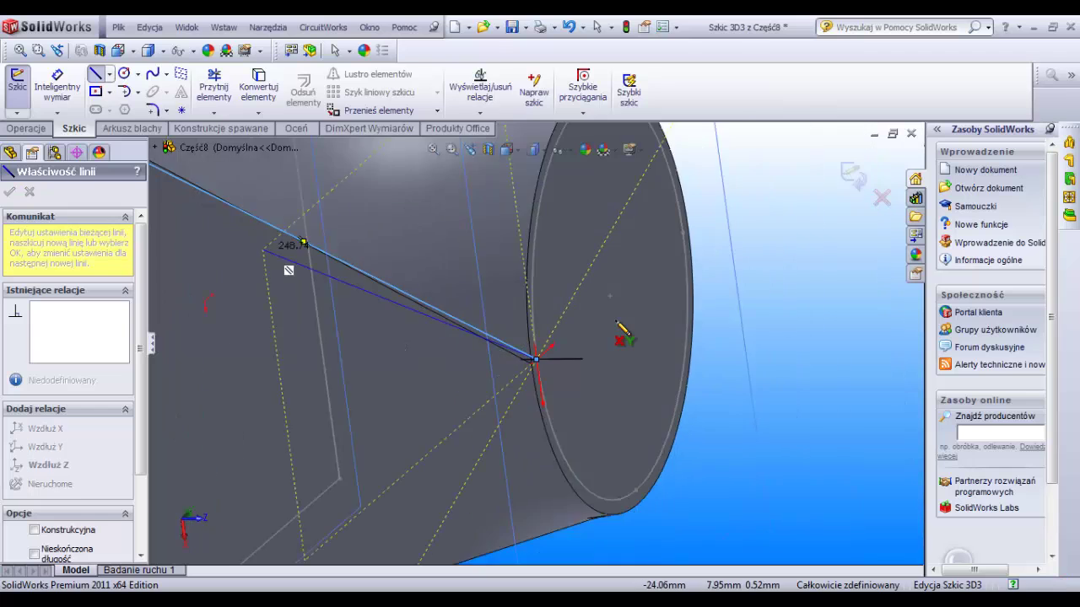
scroll(616, 322, "up", 2)
key("Escape")
key("Escape")
scroll(615, 321, "up", 2)
scroll(615, 320, "down", 2)
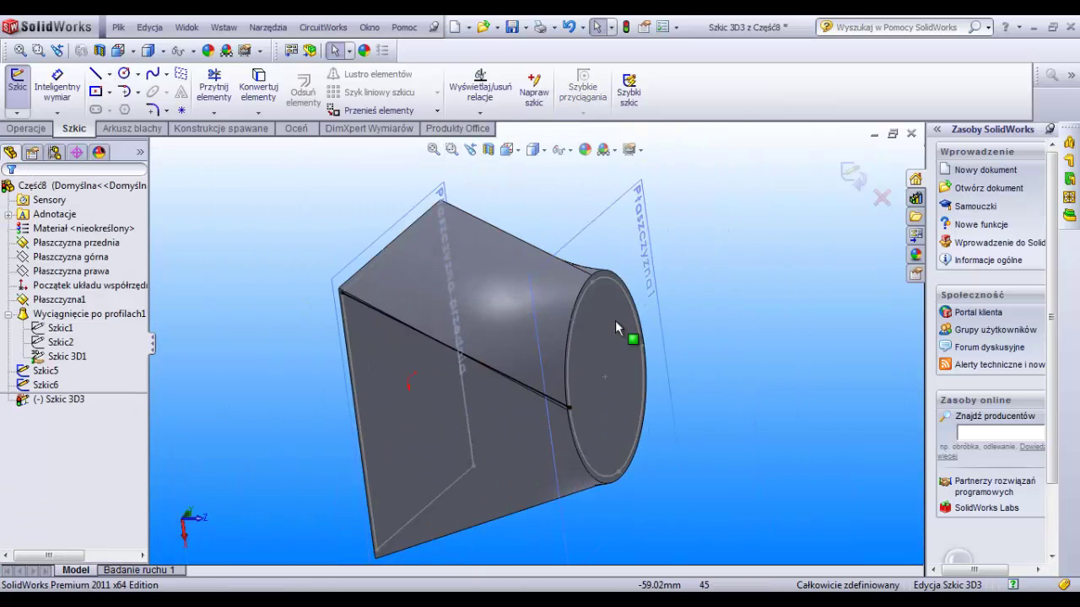
scroll(615, 319, "down", 2)
Draw a line from the top corner to the round end's rim and exit the 3D sketch
middle_click_drag(614, 319, 615, 322)
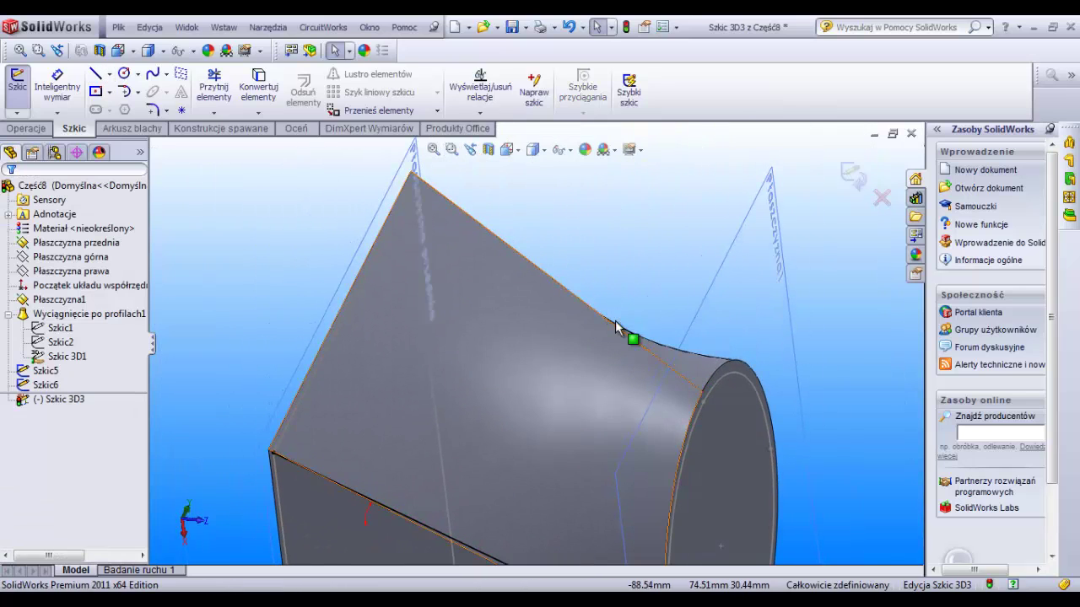
scroll(617, 327, "up", 2)
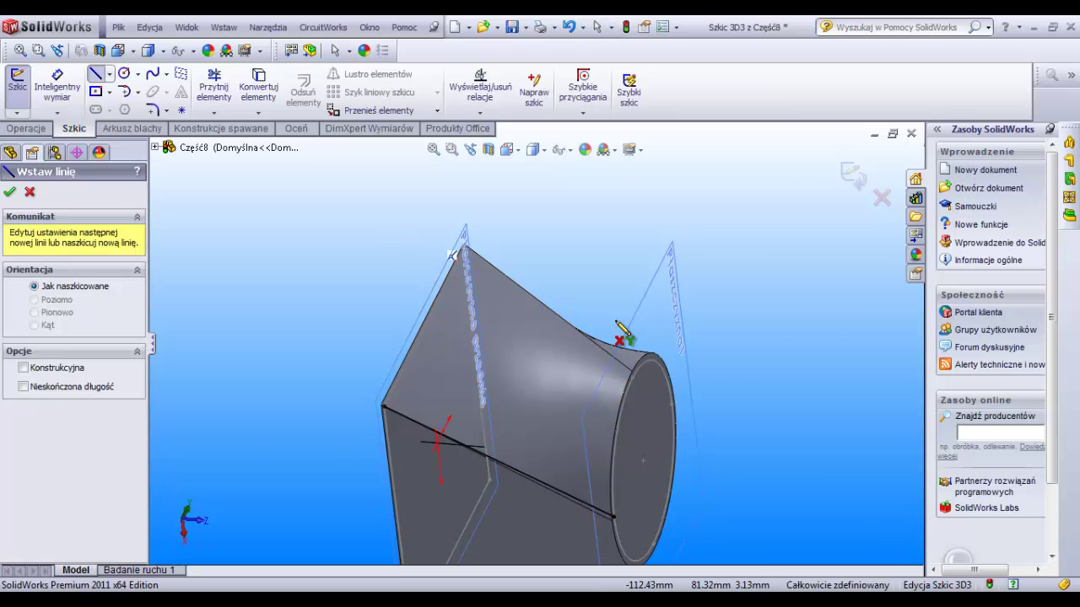
scroll(501, 309, "down", 2)
scroll(501, 295, "down", 3)
scroll(504, 291, "down", 1)
middle_click_drag(615, 321, 622, 334)
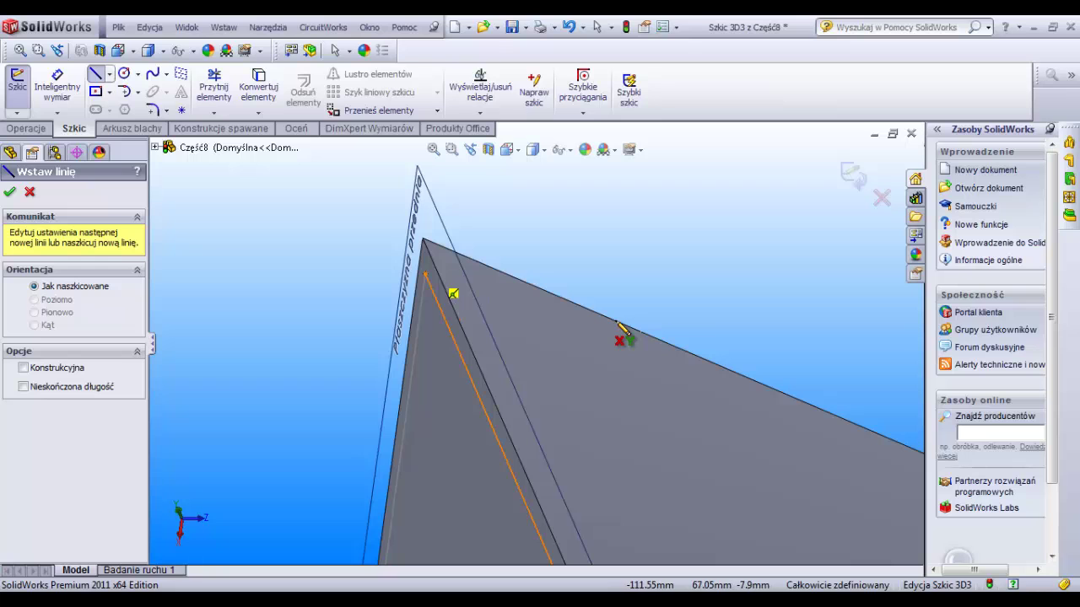
mouse_move(620, 329)
middle_mouse_down()
mouse_move(616, 321)
mouse_move(621, 330)
middle_mouse_up()
scroll(622, 332, "up", 3)
scroll(622, 330, "down", 3)
scroll(622, 330, "down", 2)
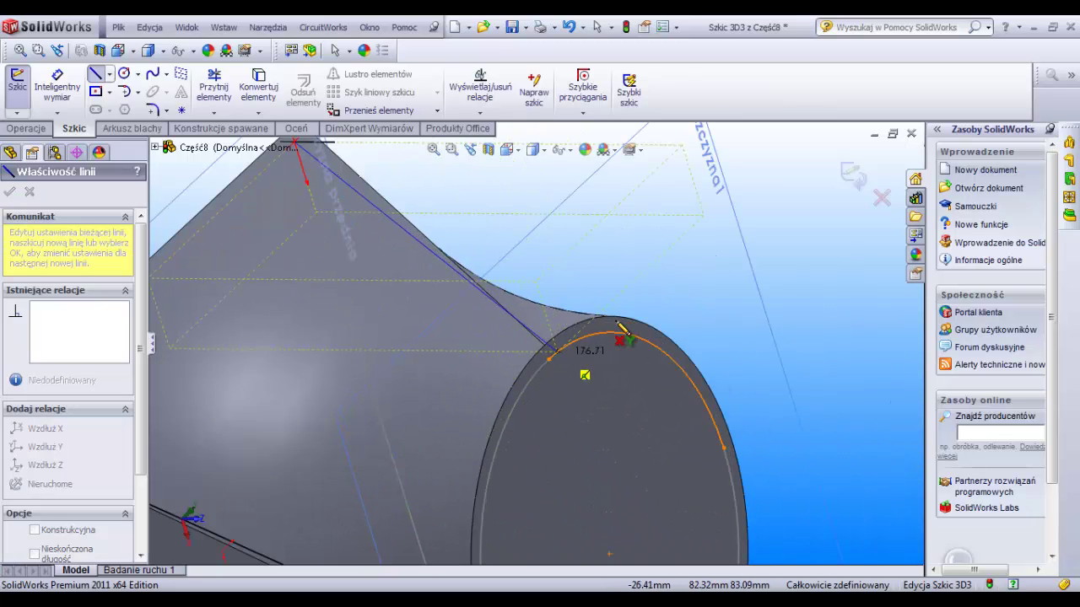
left_click(621, 330)
scroll(620, 329, "up", 4)
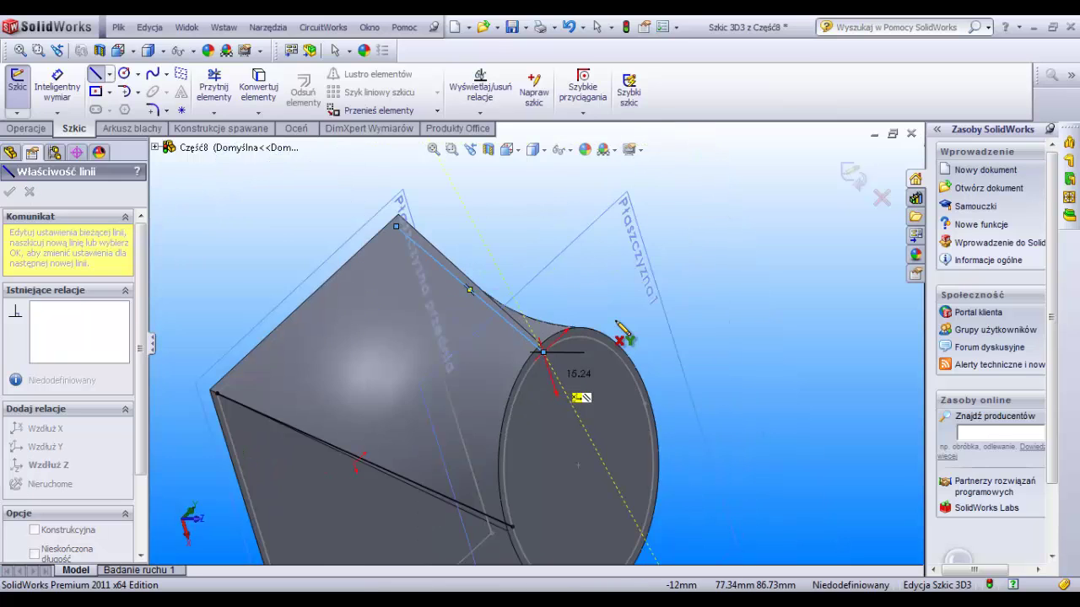
key("Escape")
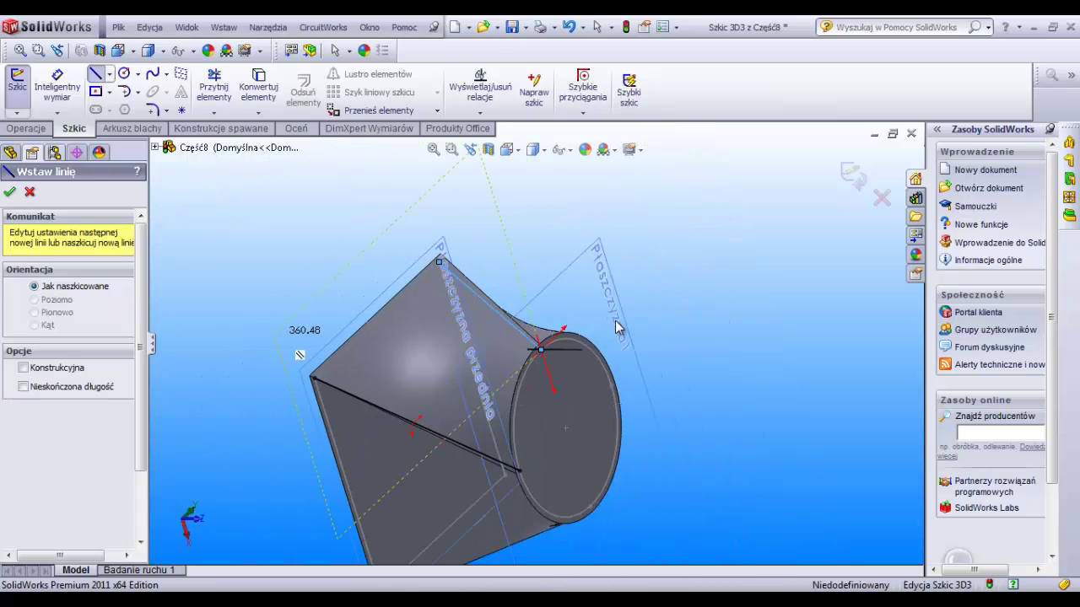
key("Escape")
left_click(17, 112)
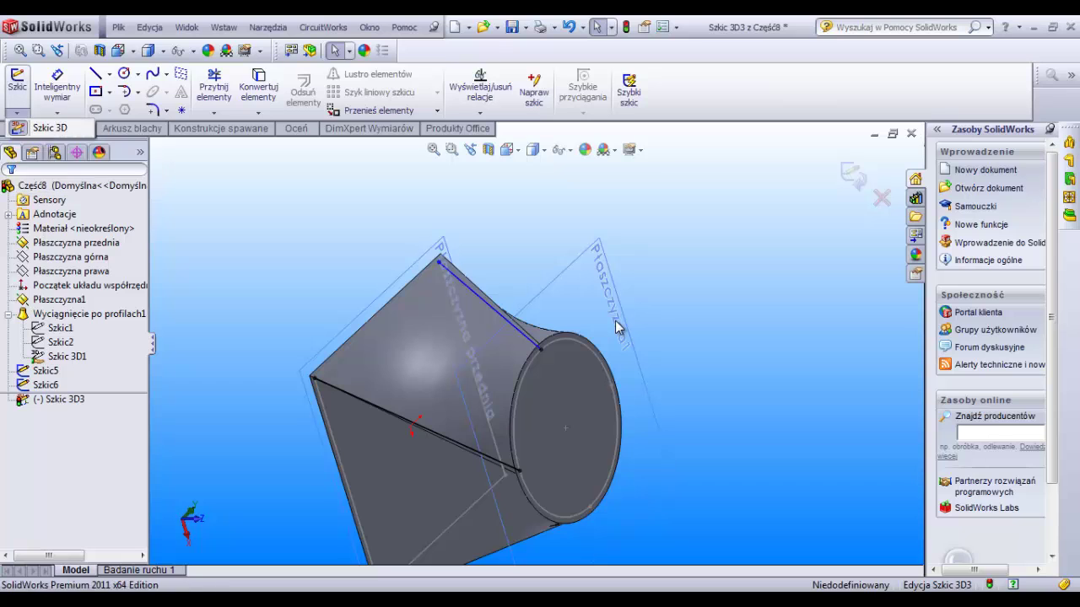
key("ctrl+b")
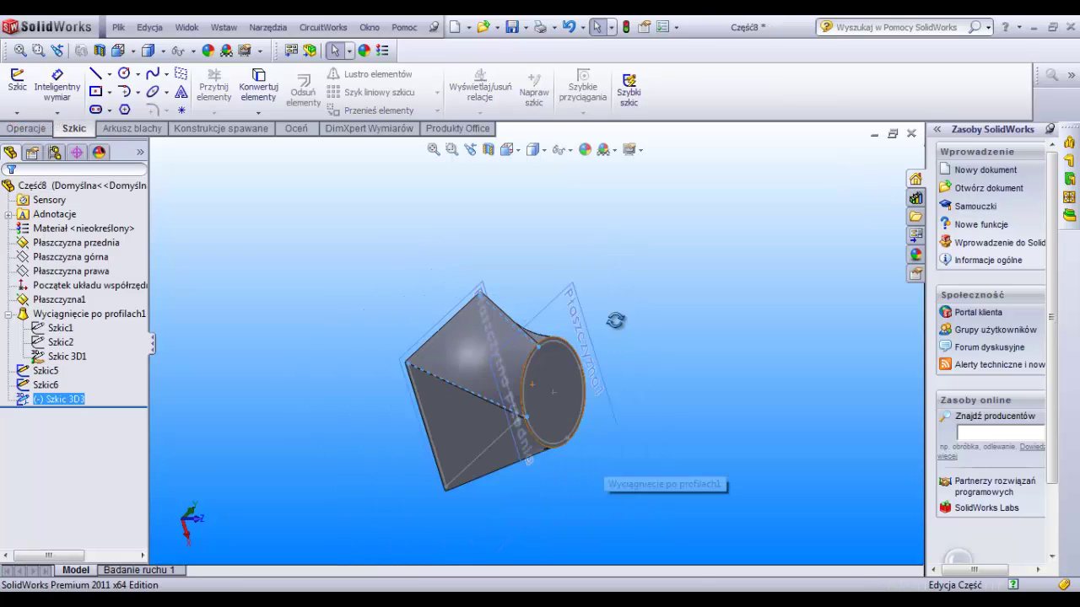
Start a lofted cut using square sketch Szkic6 and round sketch Szkic5 as profiles
middle_click_drag(615, 321, 615, 320)
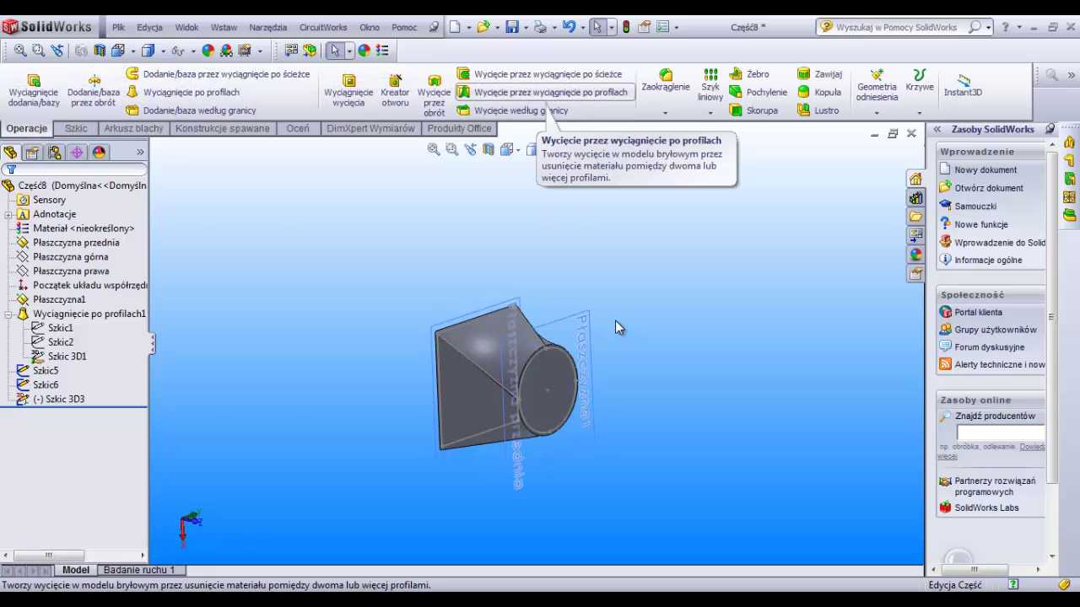
left_click(549, 92)
middle_click_drag(615, 320, 615, 321)
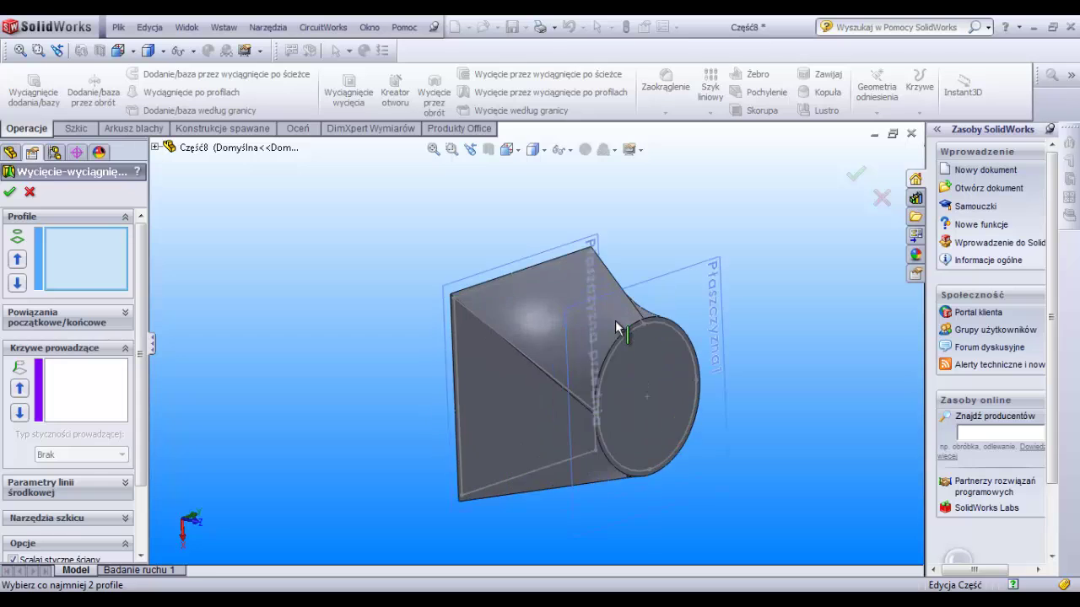
scroll(615, 320, "down", 4)
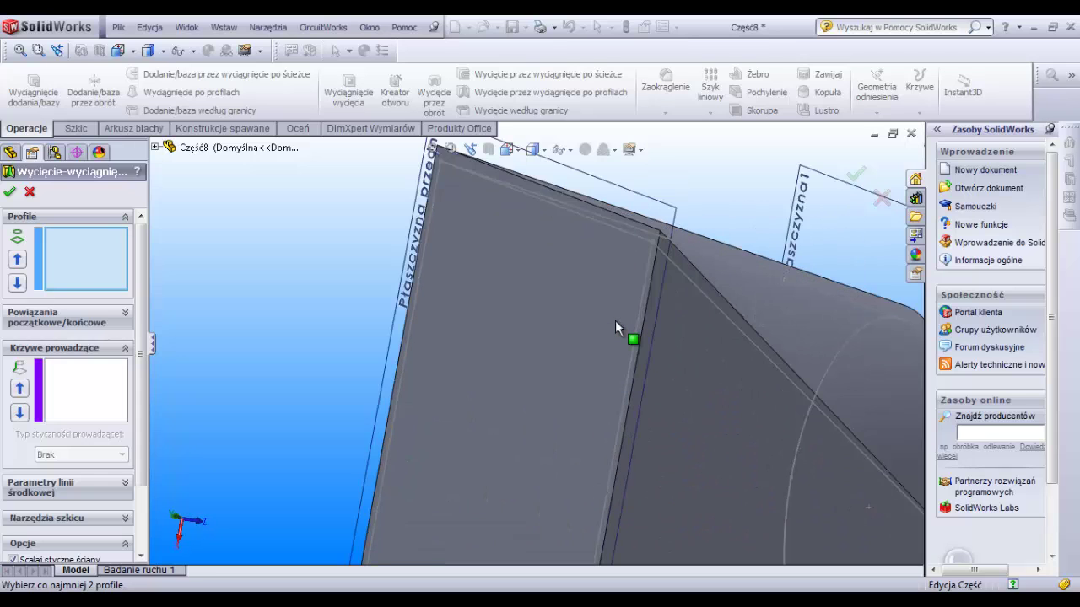
left_click(615, 319)
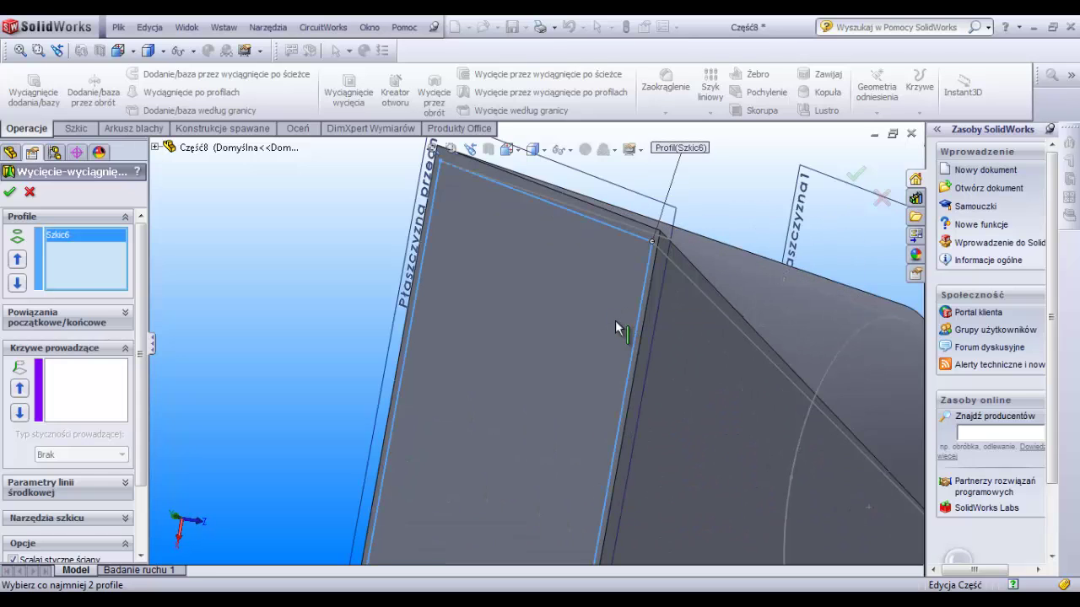
scroll(615, 320, "up", 3)
scroll(615, 320, "up", 2)
middle_click_drag(615, 321, 615, 320)
scroll(615, 319, "down", 2)
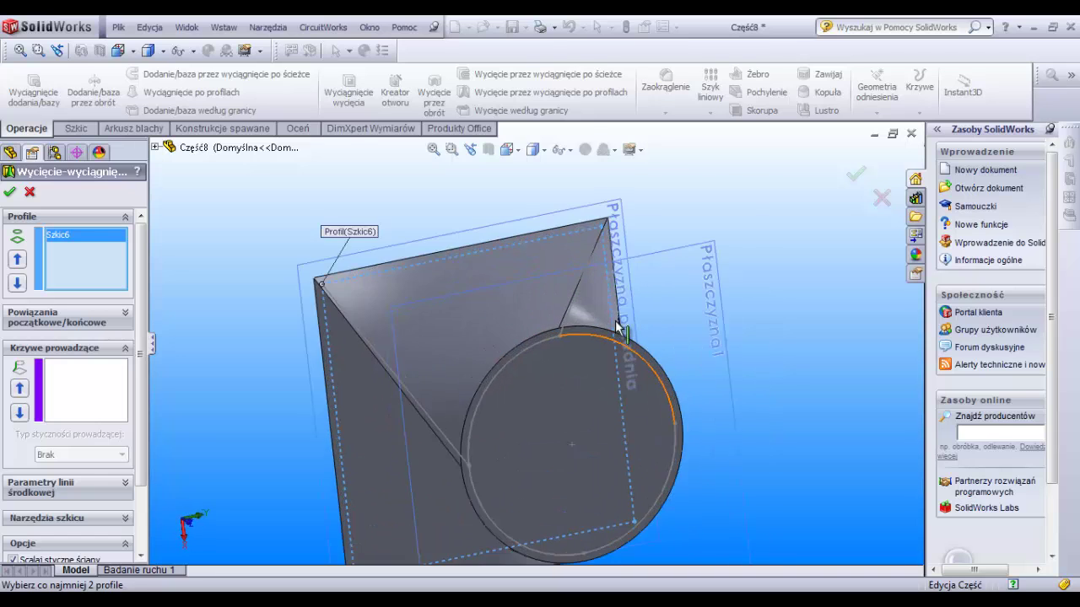
scroll(615, 320, "down", 2)
left_click(615, 320)
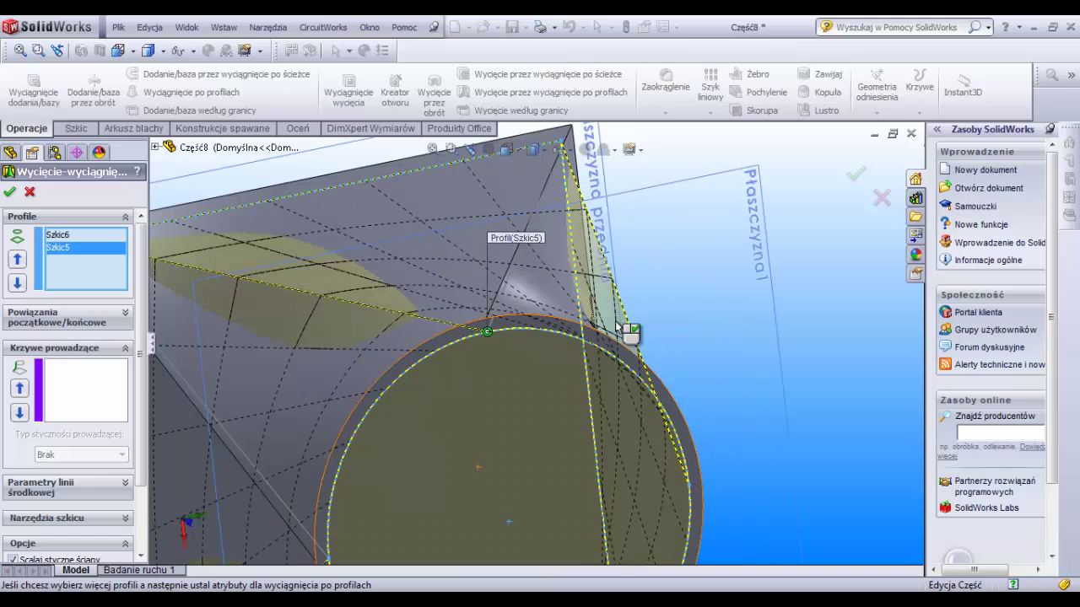
scroll(615, 321, "up", 3)
scroll(615, 320, "up", 2)
Inspect the loft cut preview and confirm it to hollow the transition
middle_click_drag(615, 320, 615, 321)
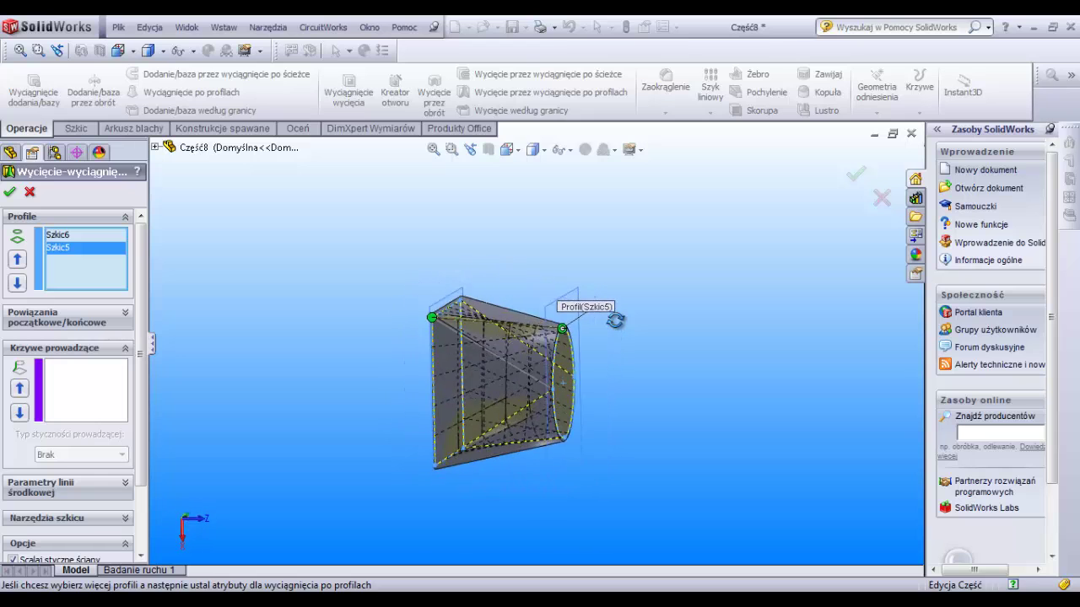
middle_click_drag(615, 321, 618, 327)
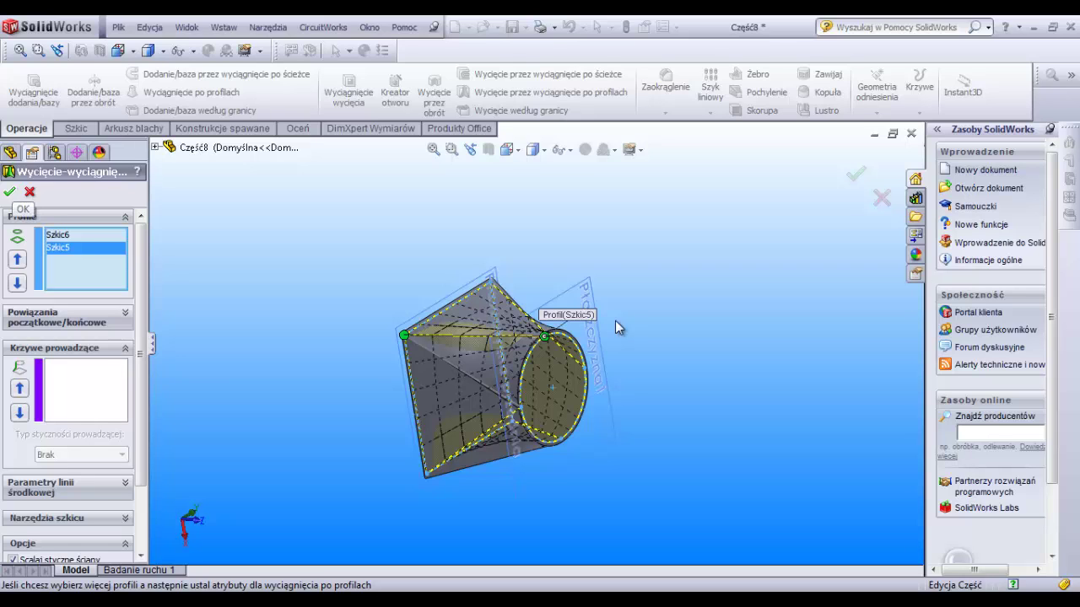
key("Return")
middle_click_drag(615, 320, 615, 321)
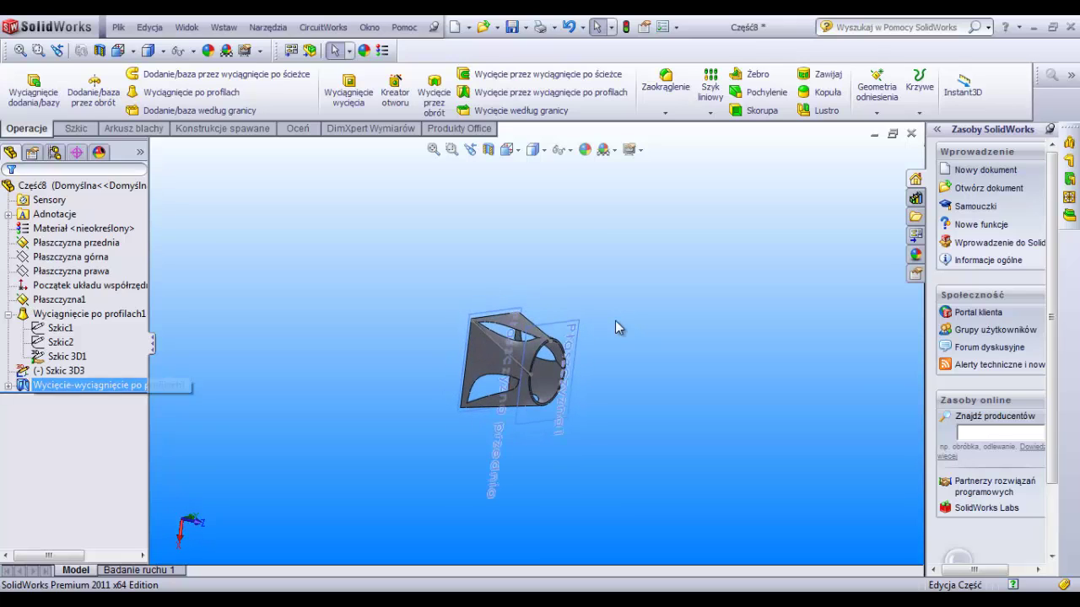
Delete the previous loft cut feature
key("shift+F10")
key("Delete")
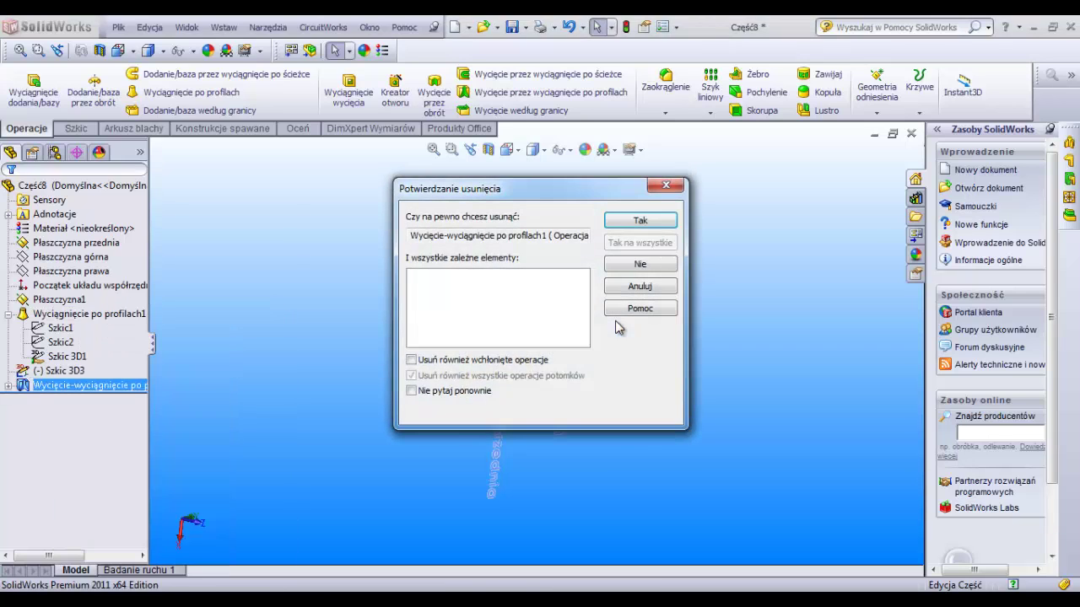
key("Return")
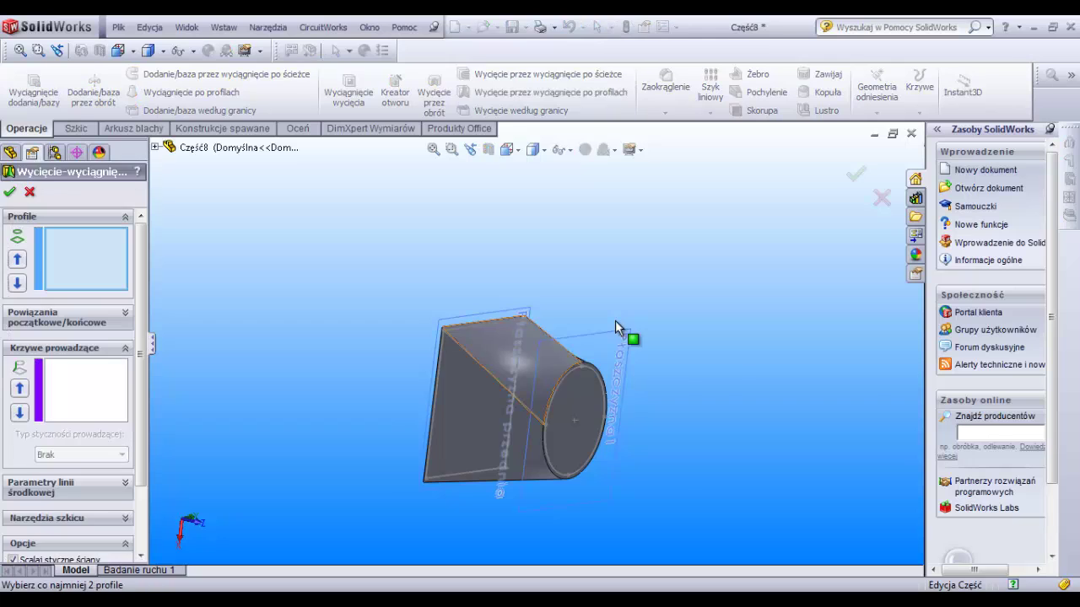
Pick Szkic6 and circular Szkic5 as profiles for a new lofted cut
scroll(615, 326, "down", 3)
scroll(615, 326, "down", 2)
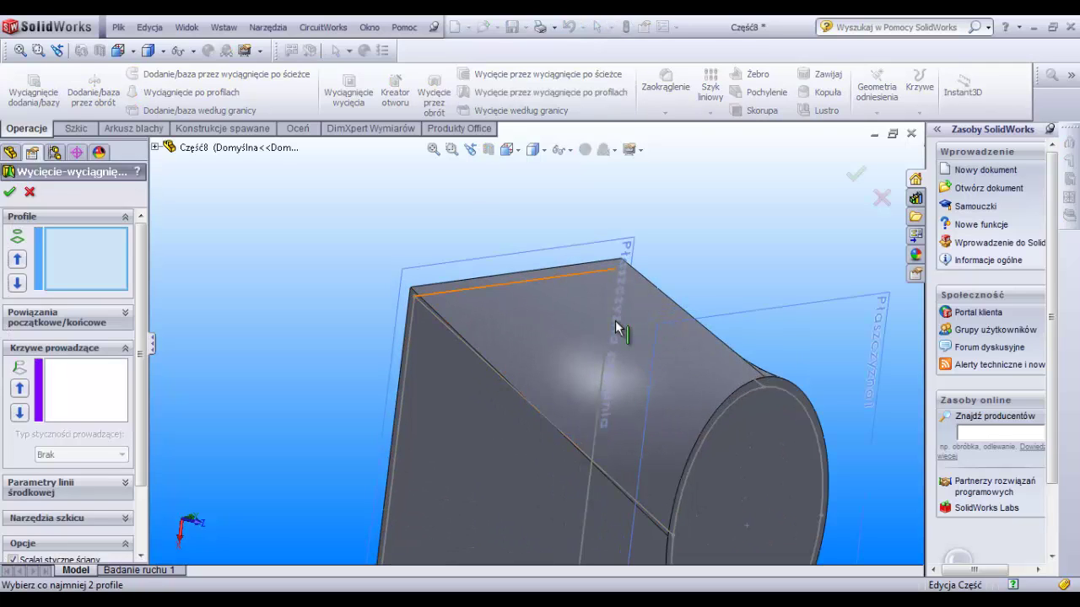
left_click(615, 327)
left_click(614, 324)
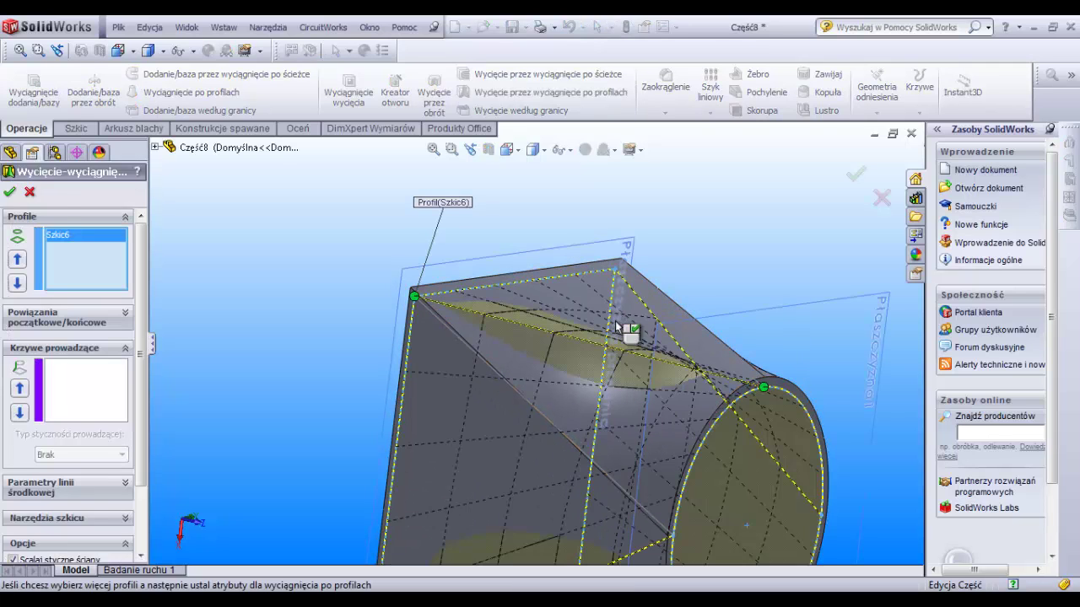
scroll(616, 326, "up", 1)
scroll(615, 327, "down", 1)
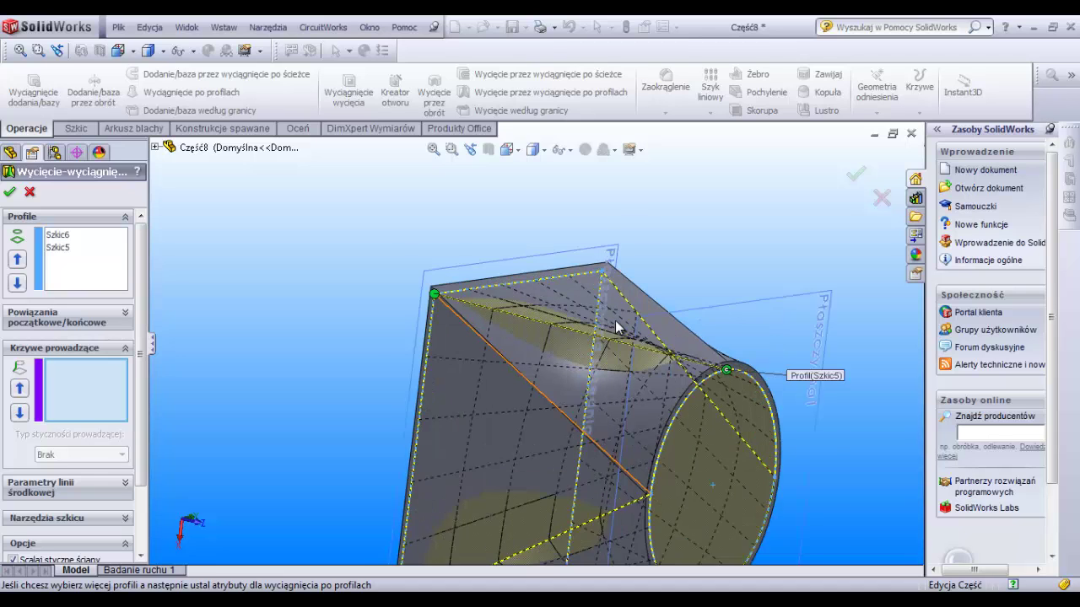
scroll(615, 326, "down", 1)
scroll(615, 326, "down", 1)
scroll(615, 326, "down", 1)
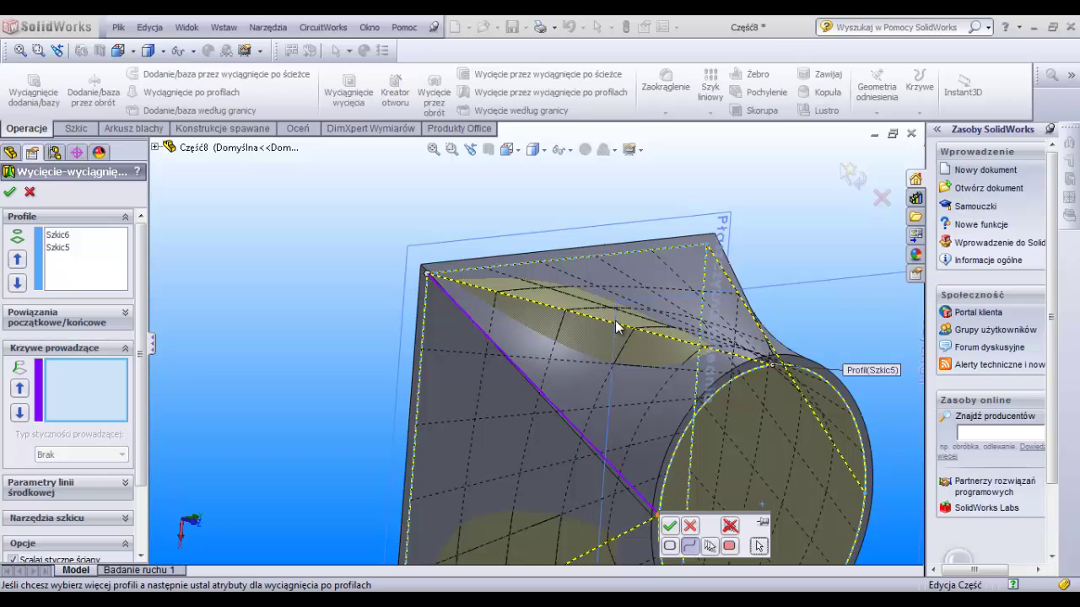
Accept the edge as guide curve and finish the lofted cut
right_click(615, 325)
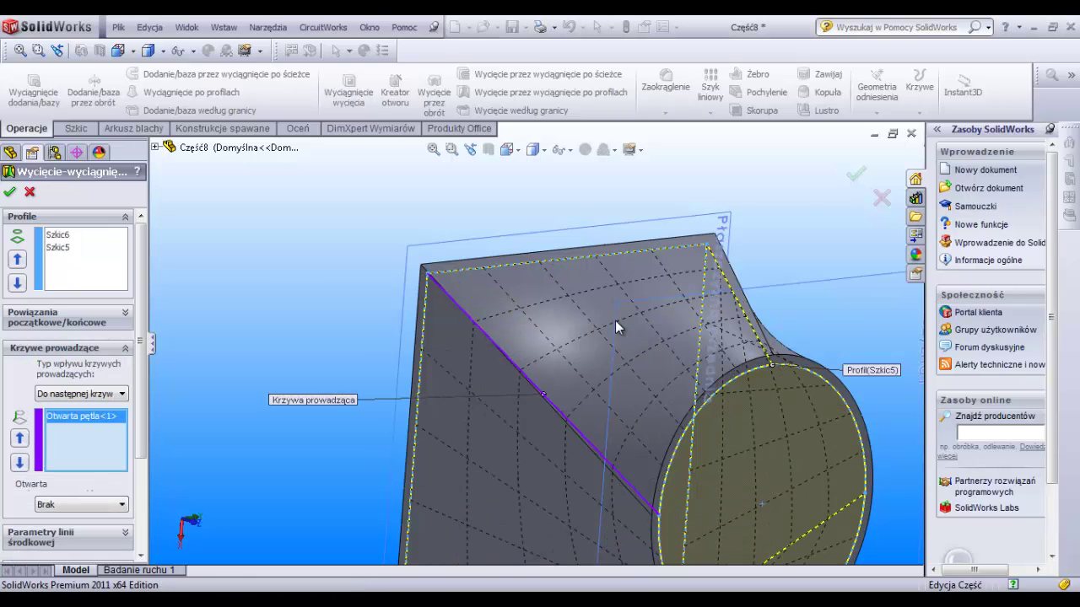
scroll(616, 322, "up", 2)
scroll(616, 321, "up", 2)
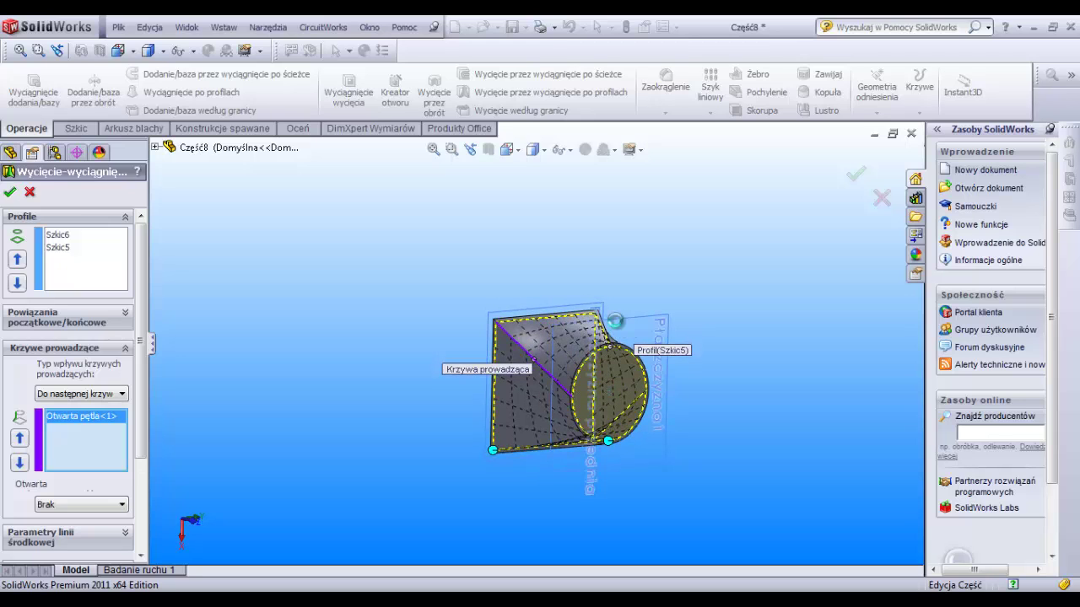
right_click(616, 328)
middle_click_drag(616, 328, 616, 321)
scroll(615, 320, "down", 3)
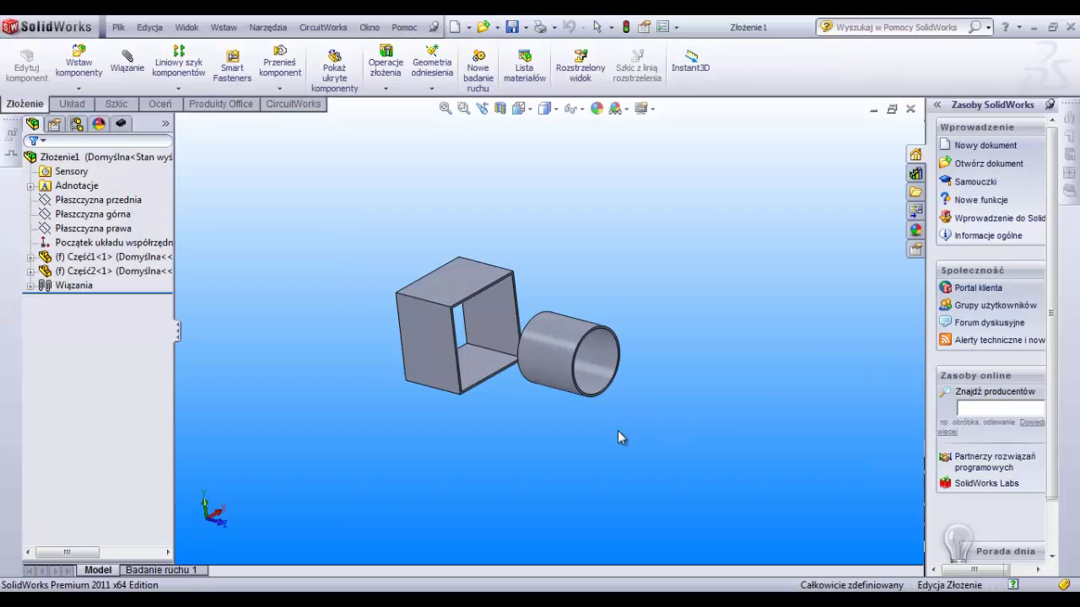
Insert transition part Część3a into Złożenie1 beside the square box and round tube
mouse_move(618, 438)
middle_mouse_down()
mouse_move(561, 439)
mouse_move(617, 394)
mouse_move(754, 371)
mouse_move(618, 420)
middle_mouse_up()
left_click(89, 61)
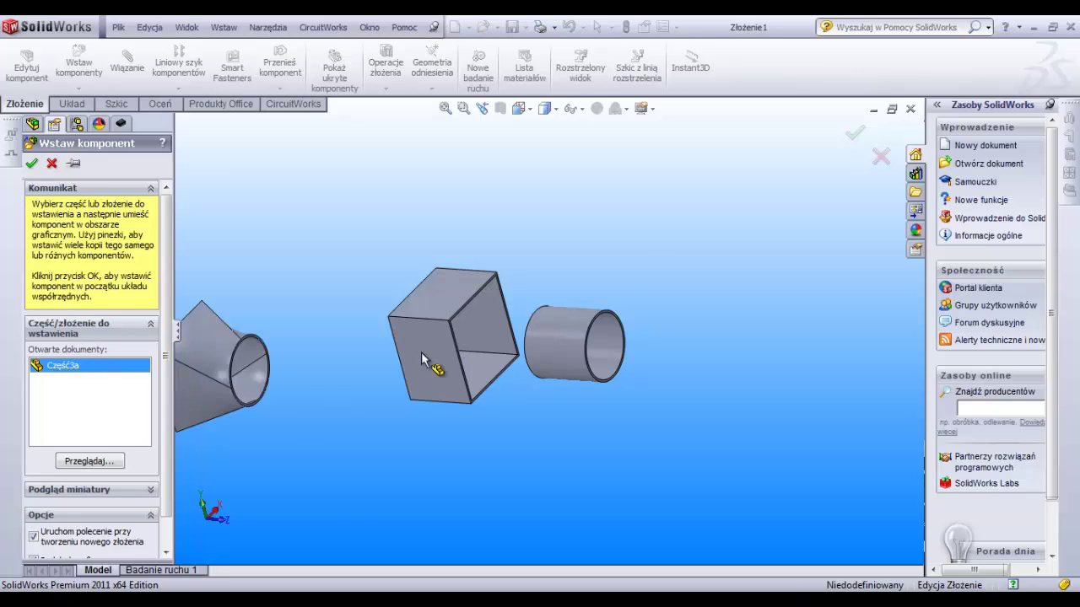
left_click(601, 250)
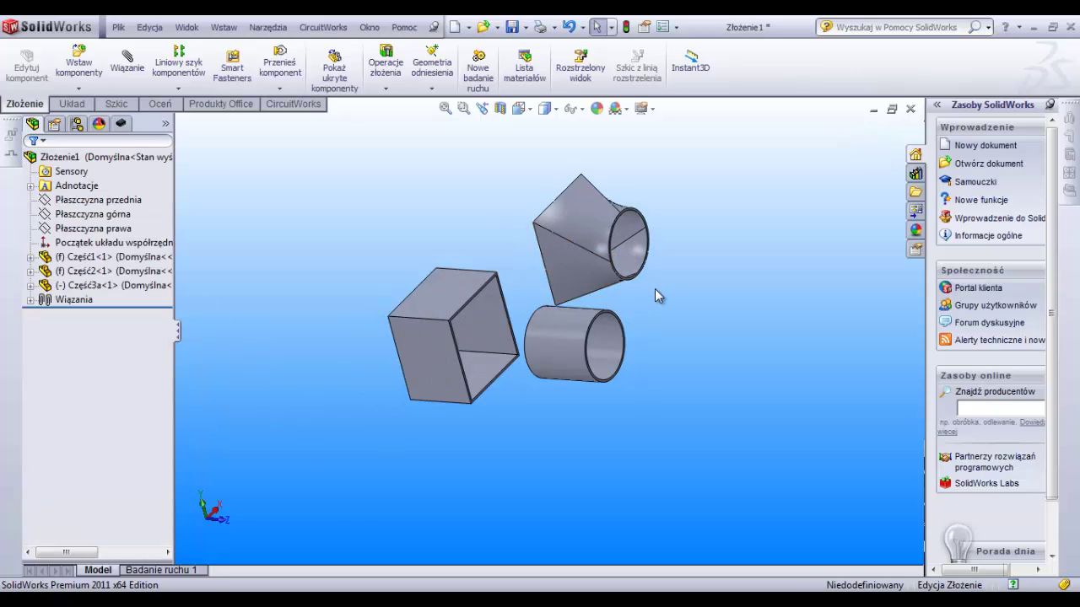
middle_click_drag(654, 289, 679, 217)
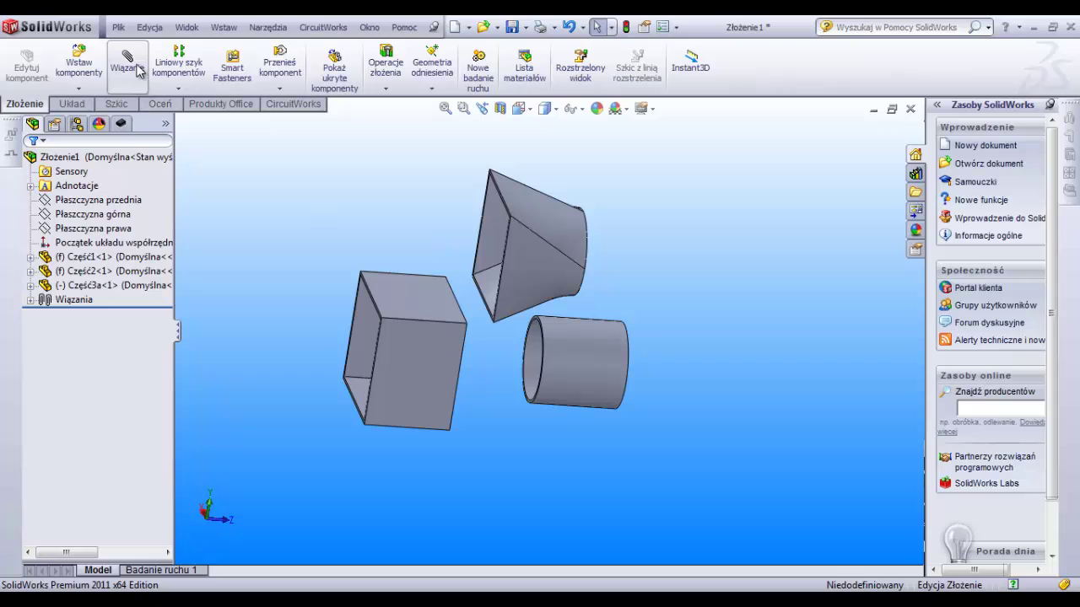
Mate a transition edge coincident with the square duct's corner edge
scroll(497, 256, "down", 3)
left_click(519, 250)
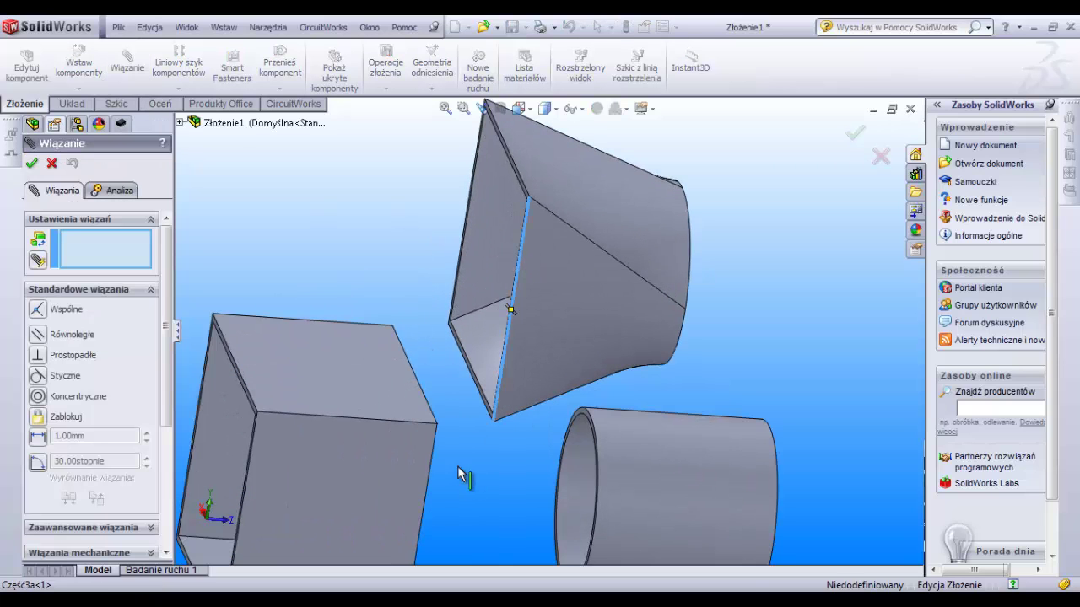
middle_click_drag(454, 456, 434, 454)
scroll(435, 454, "down", 5)
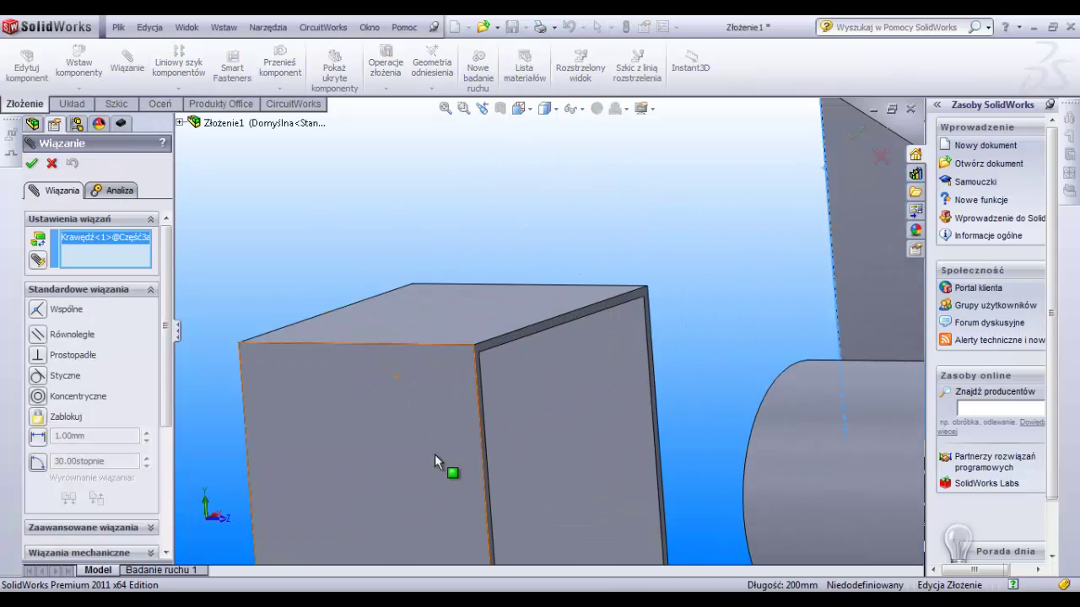
left_click(481, 442)
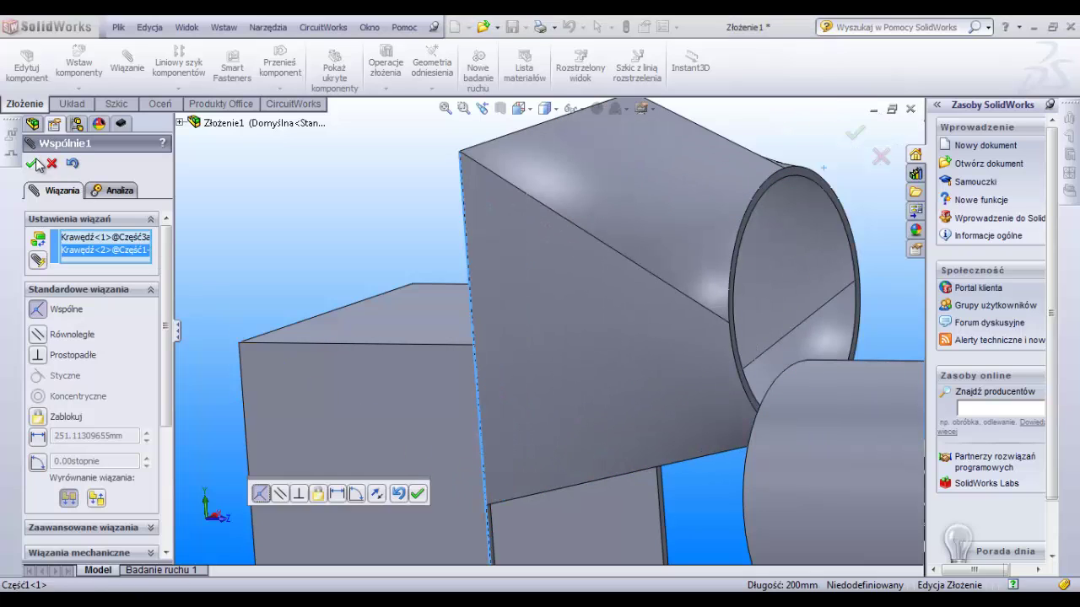
left_click(32, 163)
Add a second coincident mate between another transition edge and duct edge
middle_click_drag(434, 245, 557, 231)
scroll(556, 231, "down", 3)
scroll(465, 172, "down", 3)
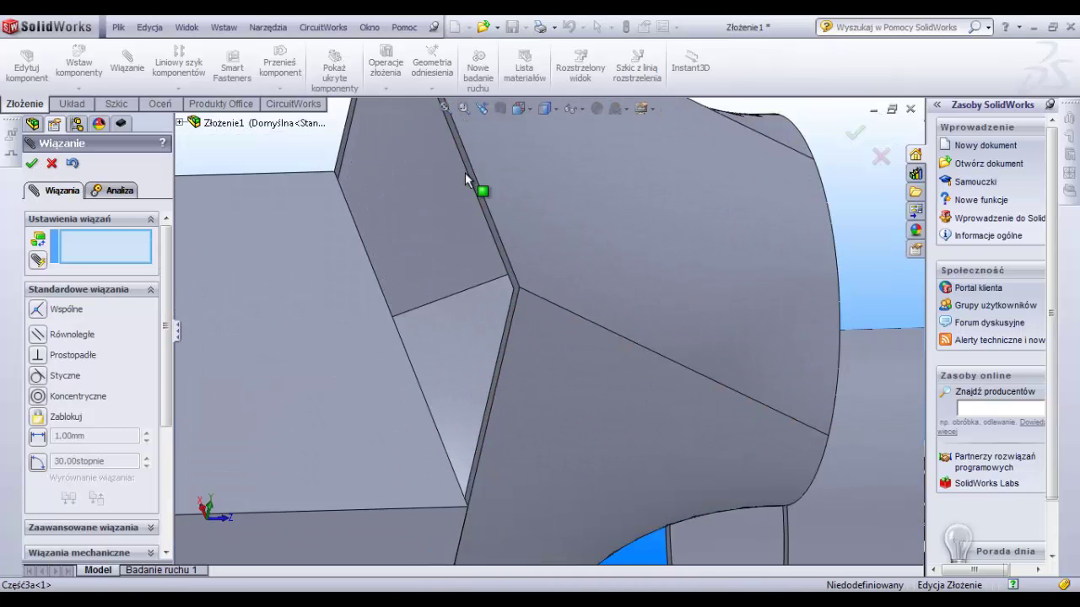
left_click(477, 174)
middle_click_drag(426, 355, 373, 361)
scroll(409, 368, "down", 3)
scroll(377, 299, "down", 2)
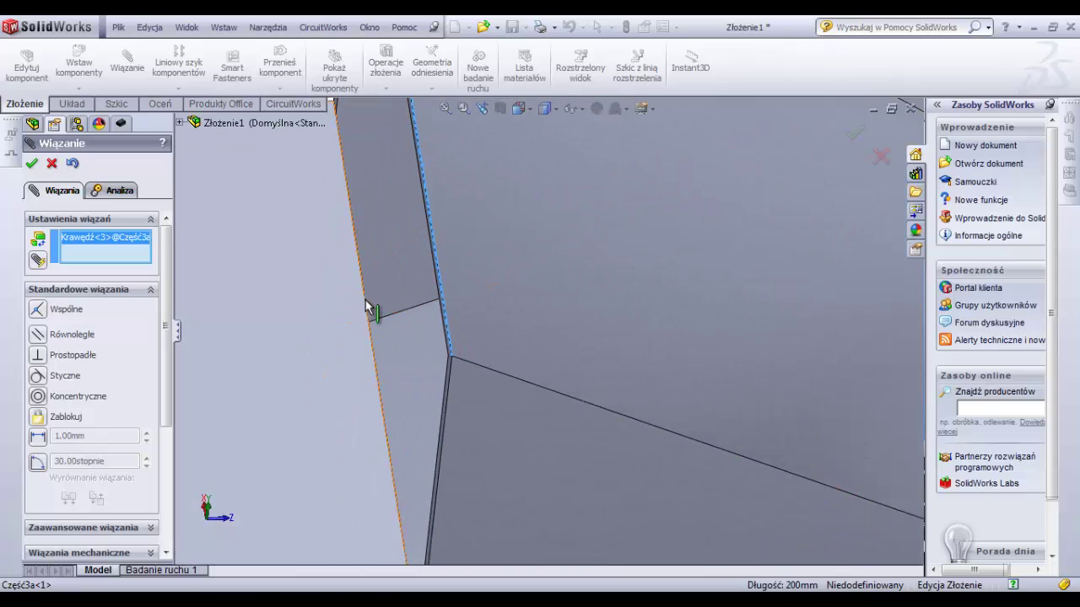
left_click(367, 308)
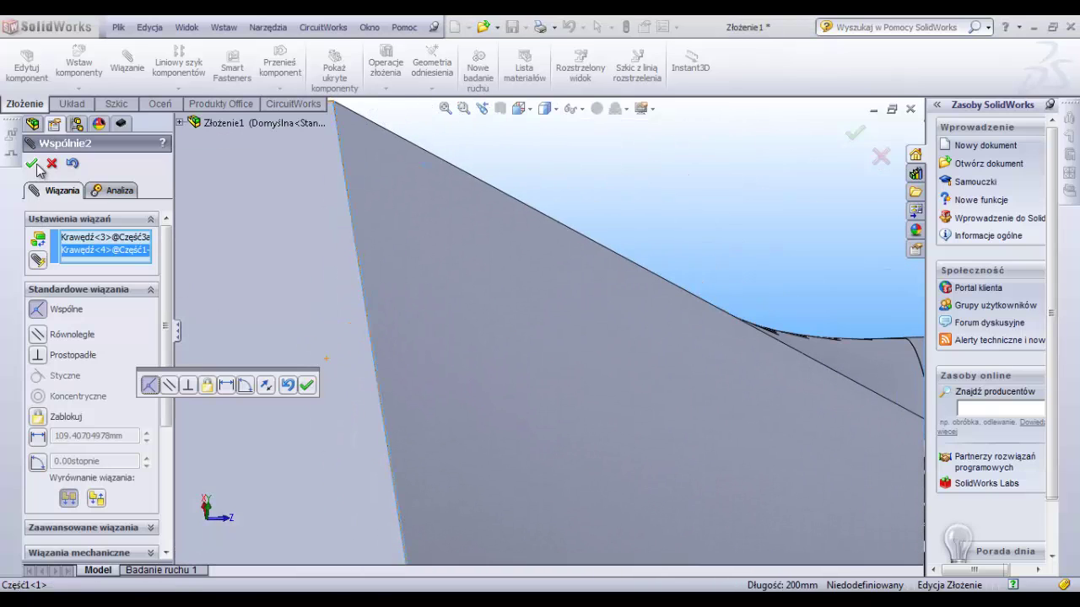
left_click(32, 164)
scroll(464, 371, "up", 3)
scroll(469, 373, "up", 2)
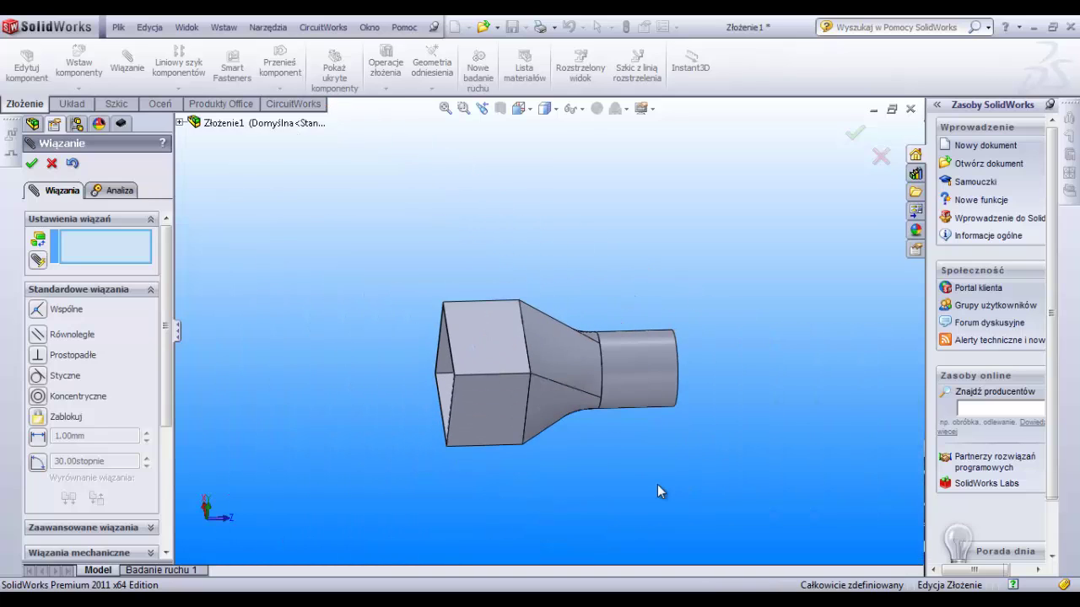
mouse_move(657, 485)
middle_mouse_down()
mouse_move(566, 341)
mouse_move(633, 341)
middle_mouse_up()
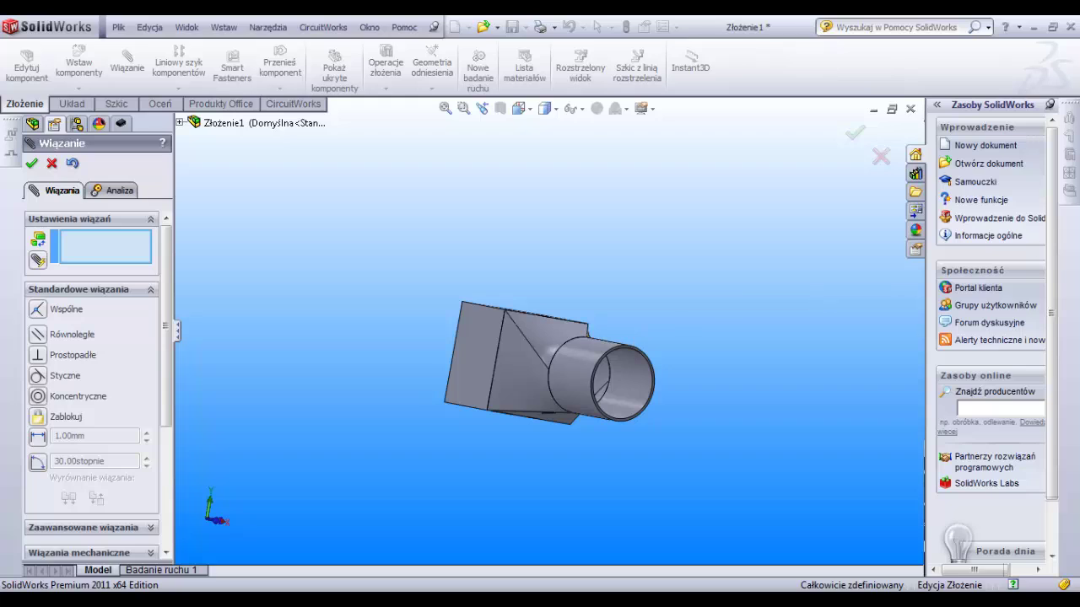
Apply the glossy blue plastic appearance to the assembly
left_click(916, 230)
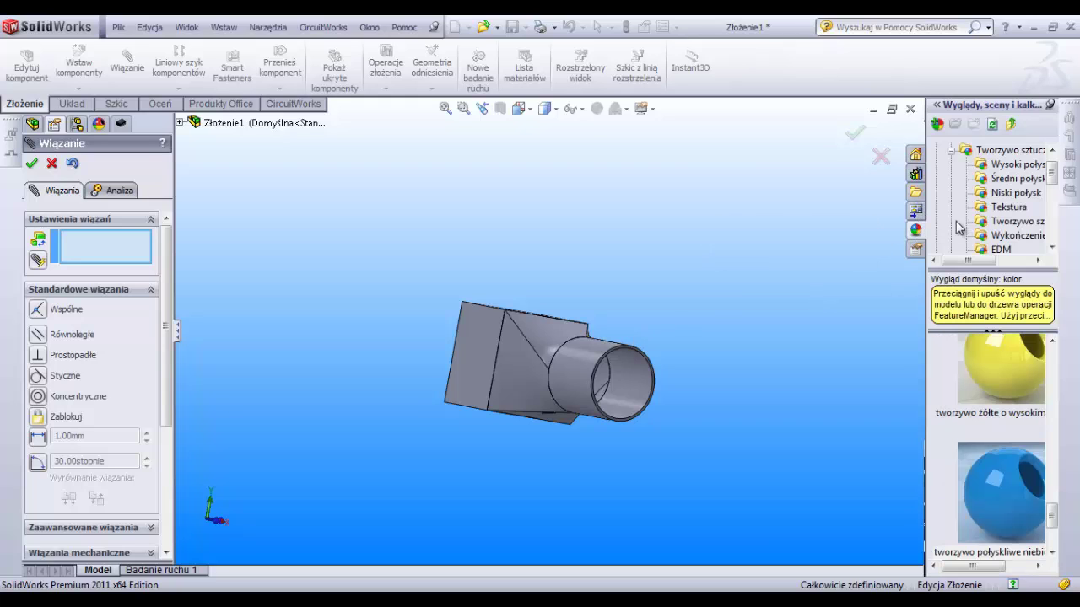
left_click(1020, 513)
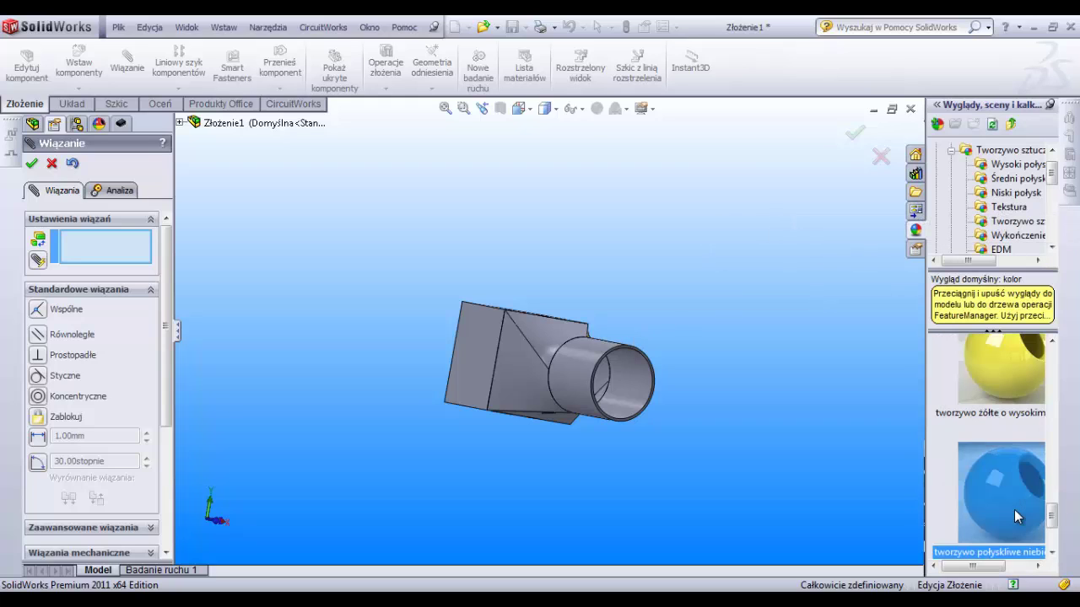
double_click(1007, 502)
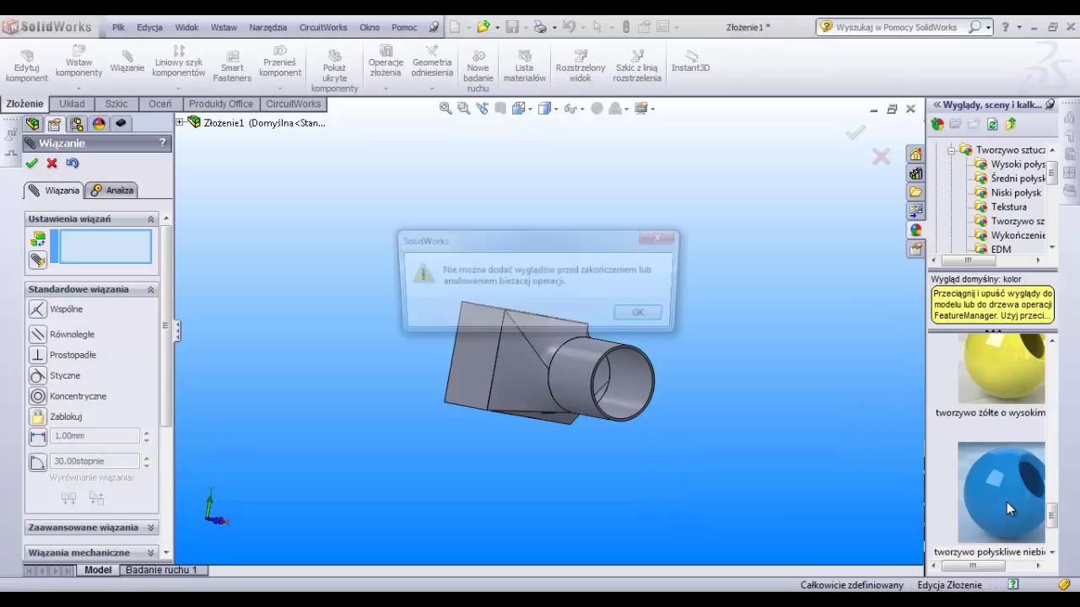
left_click(646, 316)
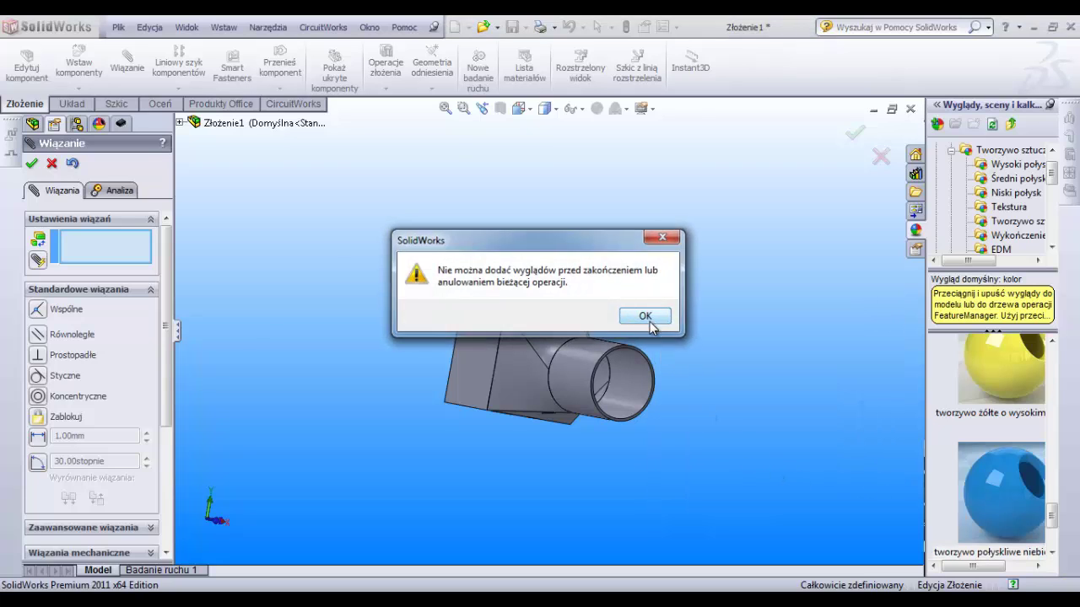
left_click(32, 163)
double_click(1001, 498)
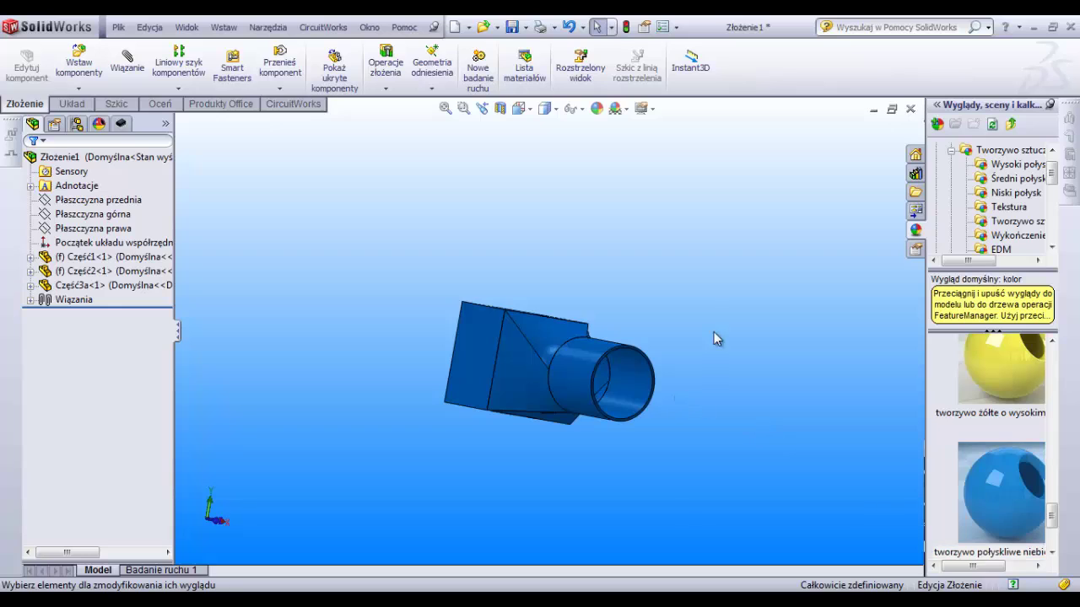
mouse_move(714, 333)
middle_mouse_down()
mouse_move(734, 294)
mouse_move(698, 426)
mouse_move(732, 358)
mouse_move(644, 380)
mouse_move(641, 335)
mouse_move(688, 363)
middle_mouse_up()
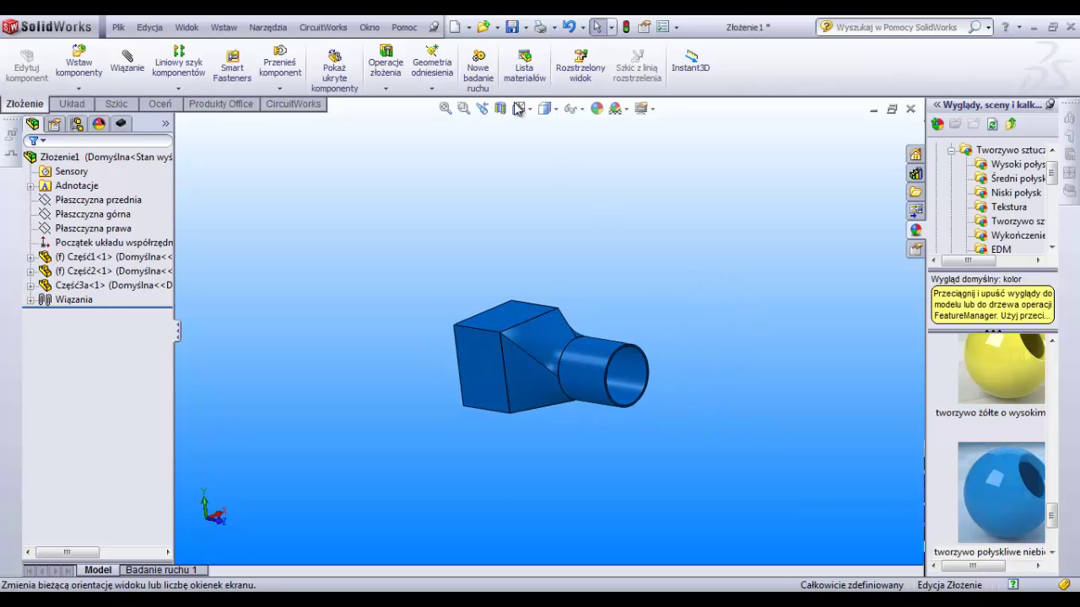
Set the display style to Shaded without edges and turn the assembly upright
left_click(548, 109)
left_click(545, 150)
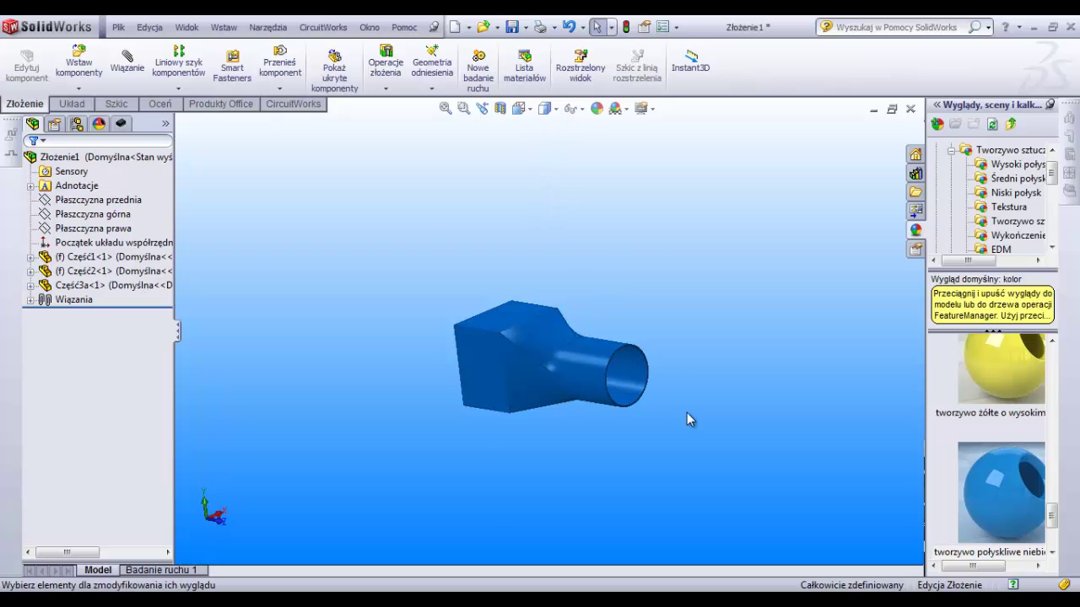
mouse_move(675, 291)
middle_mouse_down()
mouse_move(720, 301)
mouse_move(743, 345)
mouse_move(712, 552)
mouse_move(699, 523)
mouse_move(733, 393)
mouse_move(684, 436)
mouse_move(677, 311)
mouse_move(621, 212)
mouse_move(609, 329)
middle_mouse_up()
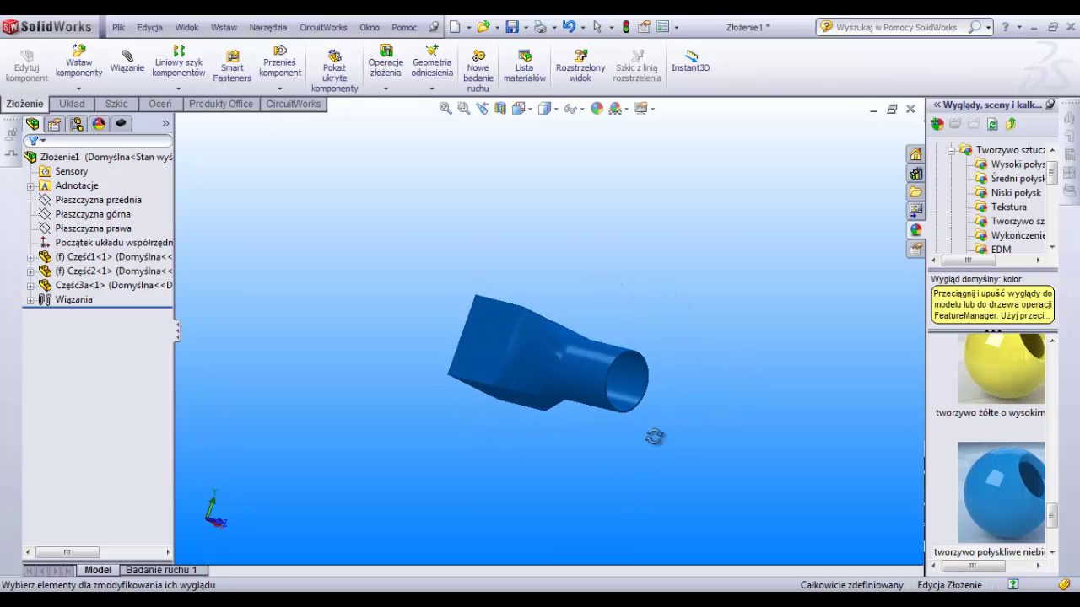
mouse_move(655, 436)
middle_mouse_down()
mouse_move(687, 413)
mouse_move(694, 474)
mouse_move(580, 305)
mouse_move(549, 378)
mouse_move(560, 414)
mouse_move(338, 424)
mouse_move(436, 419)
mouse_move(634, 445)
mouse_move(664, 425)
middle_mouse_up()
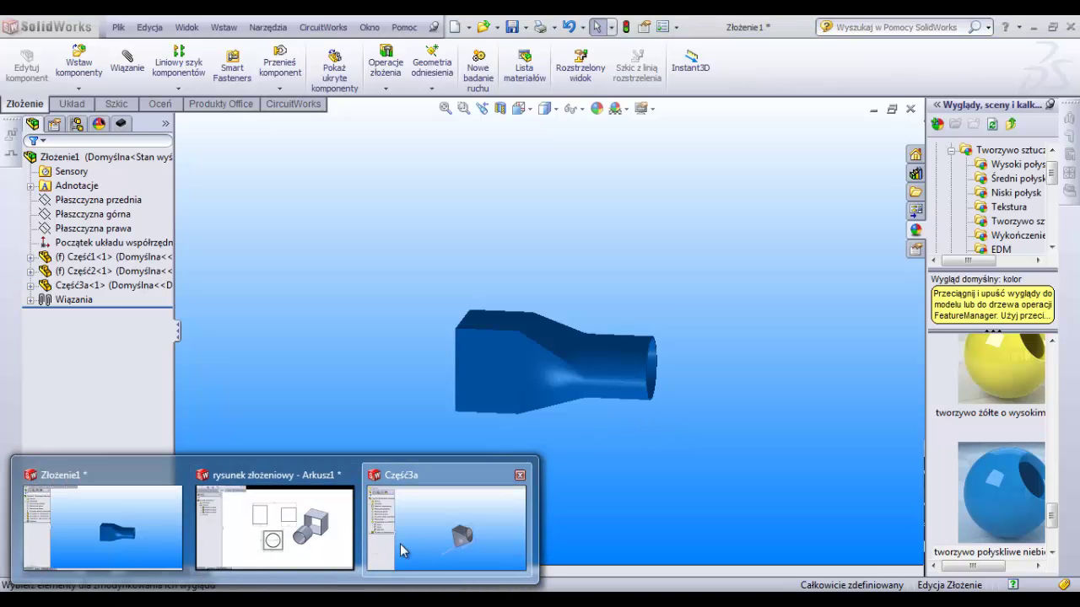
Bring the 'rysunek złożeniowy - Arkusz1' drawing window to the front
left_click(335, 534)
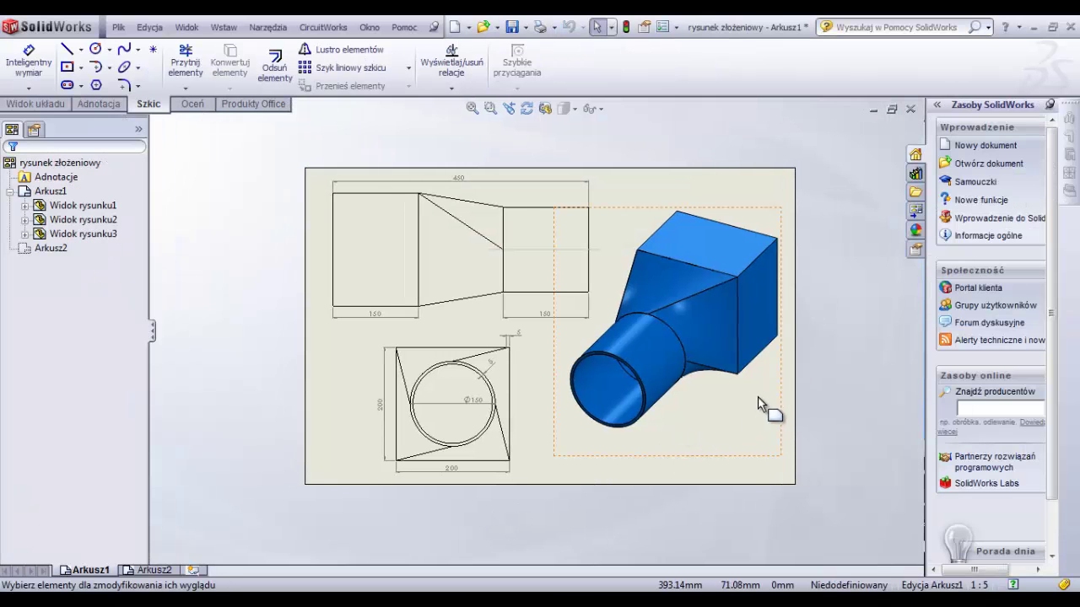